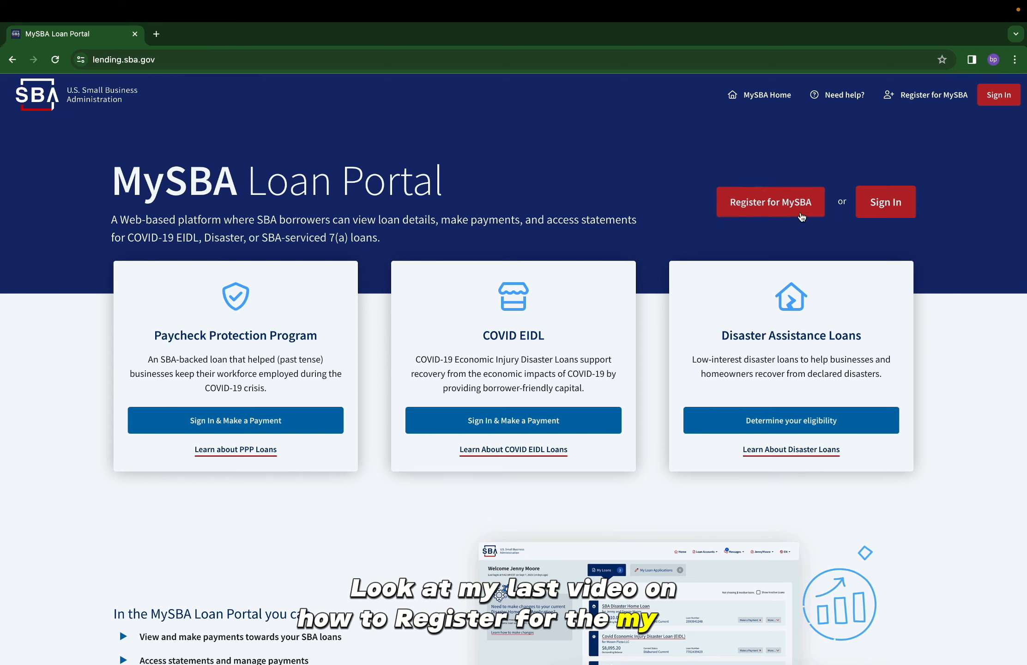
- Sign in to the MySBA Loan Portal with the saved account credentials, acknowledging the disclosures
{"action": "left_click", "coordinate": [886, 202]}
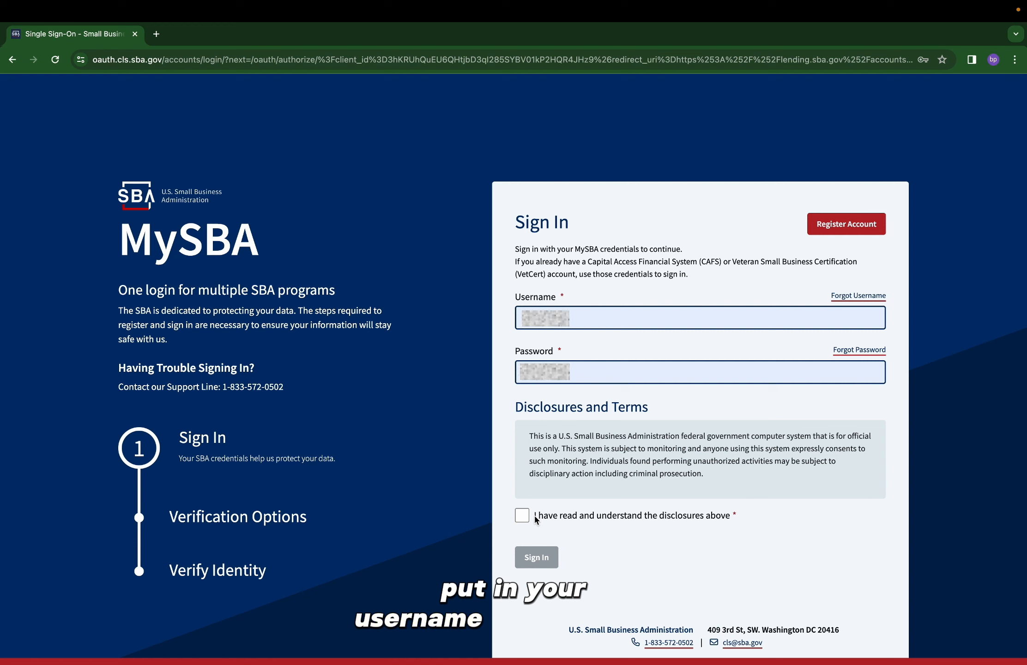
{"action": "left_click", "coordinate": [524, 517]}
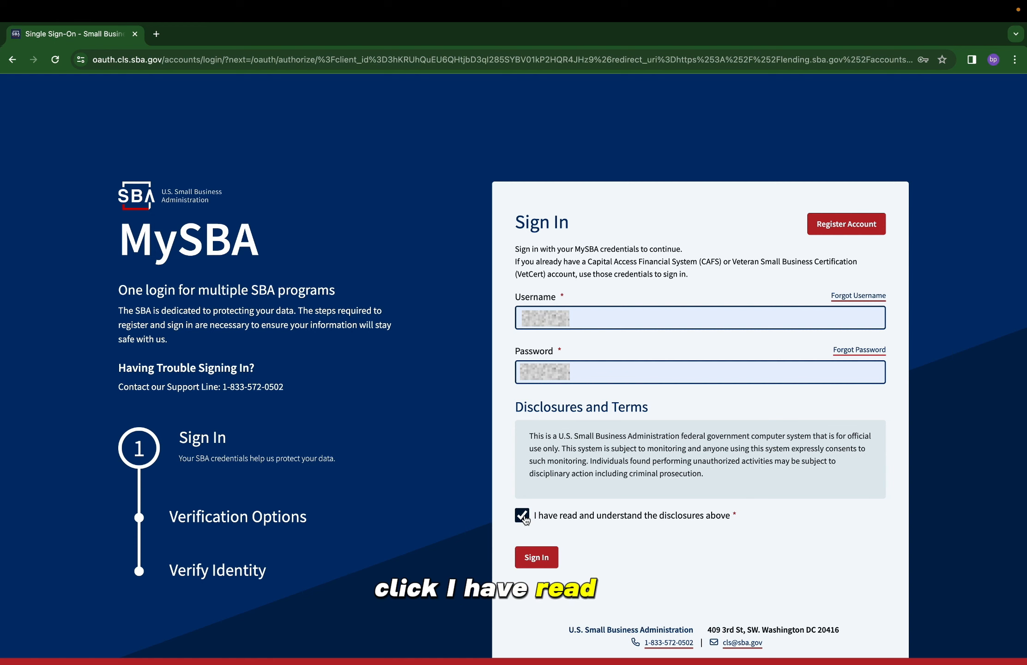
{"action": "left_click", "coordinate": [542, 557]}
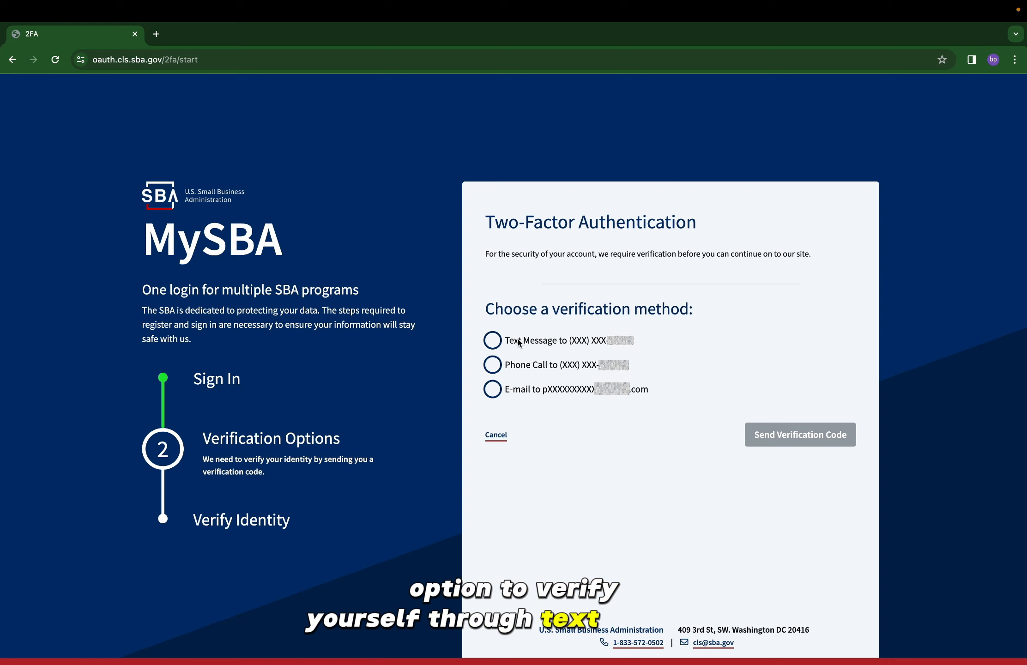
- Request a verification code by text message, enter the received code, and complete the two-factor verification
{"action": "left_click", "coordinate": [493, 341]}
{"action": "left_click", "coordinate": [789, 434]}
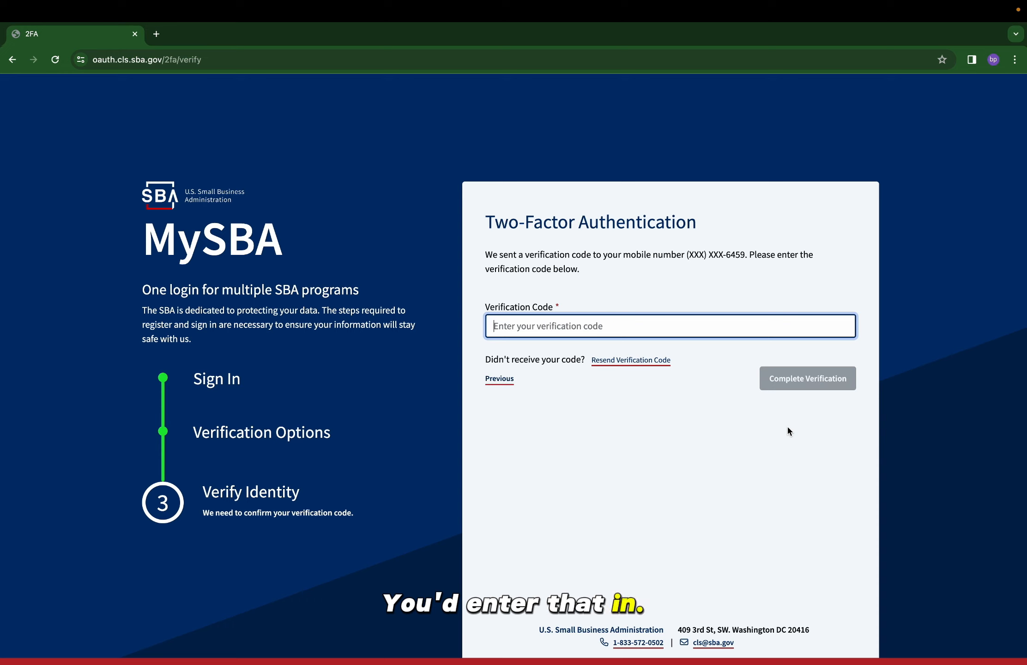
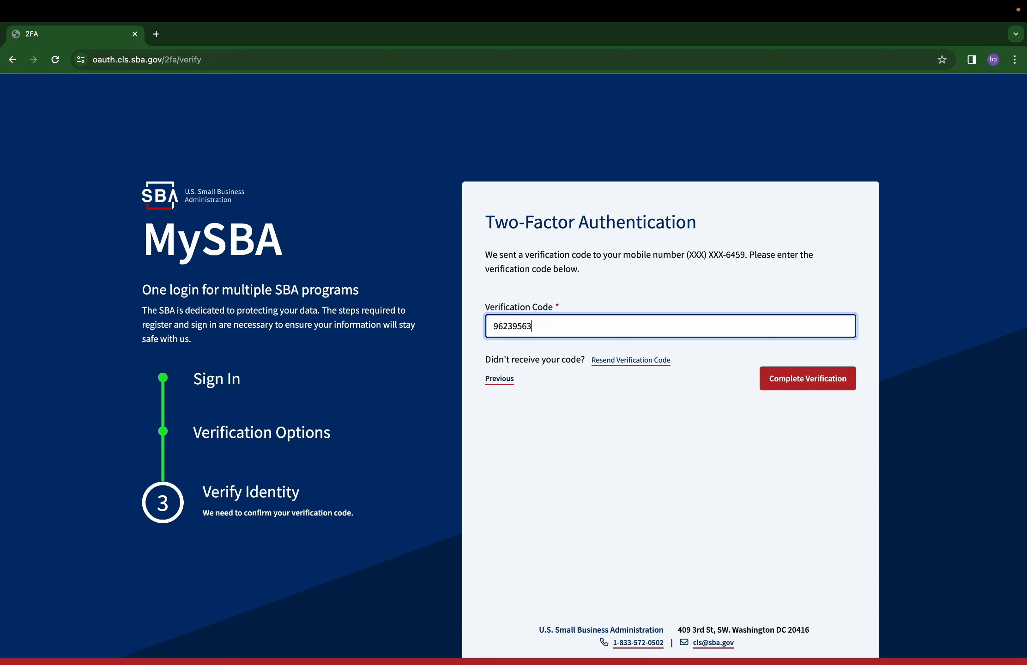
{"action": "left_click", "coordinate": [828, 383]}
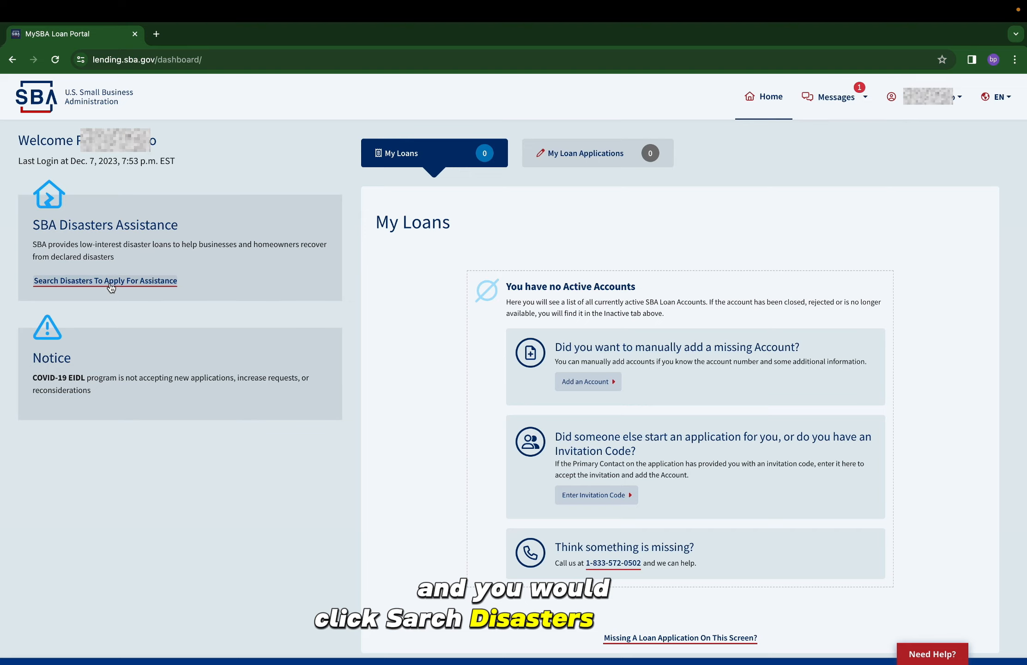
- Find the Severe Storms and Flash Flooding declaration for a home property in Pennsylvania and start an assistance application for it
{"action": "left_click", "coordinate": [110, 284]}
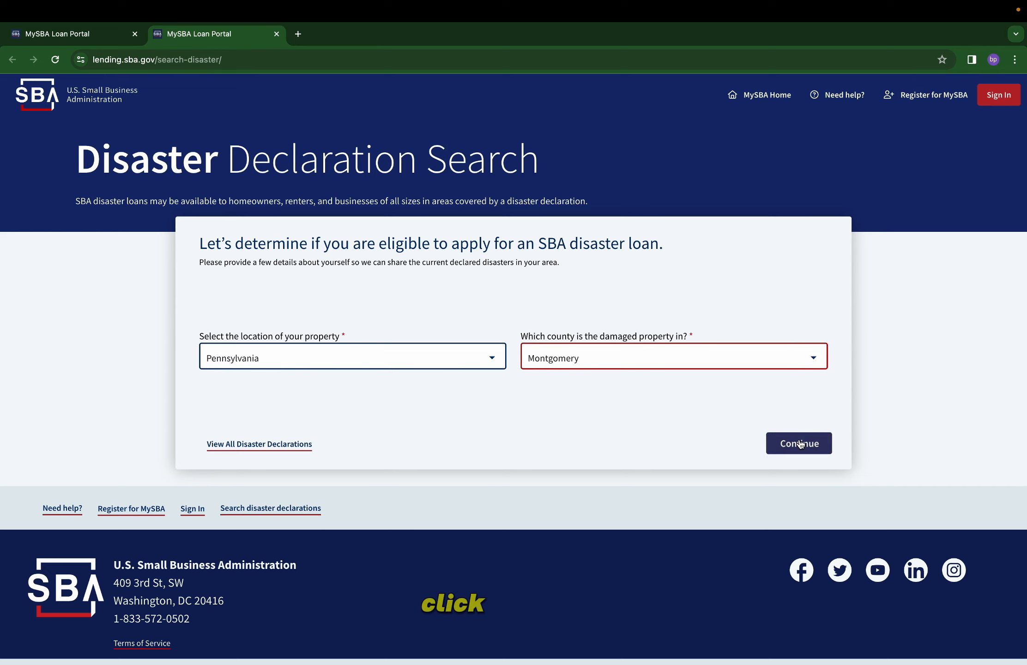
{"action": "left_click", "coordinate": [801, 444]}
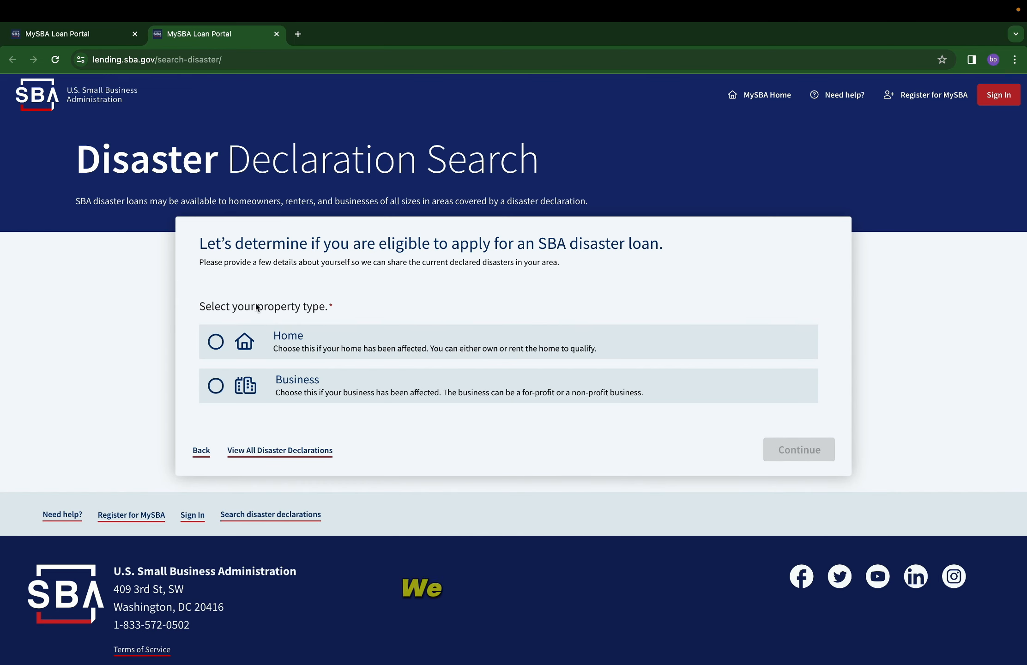
{"action": "left_click", "coordinate": [245, 345]}
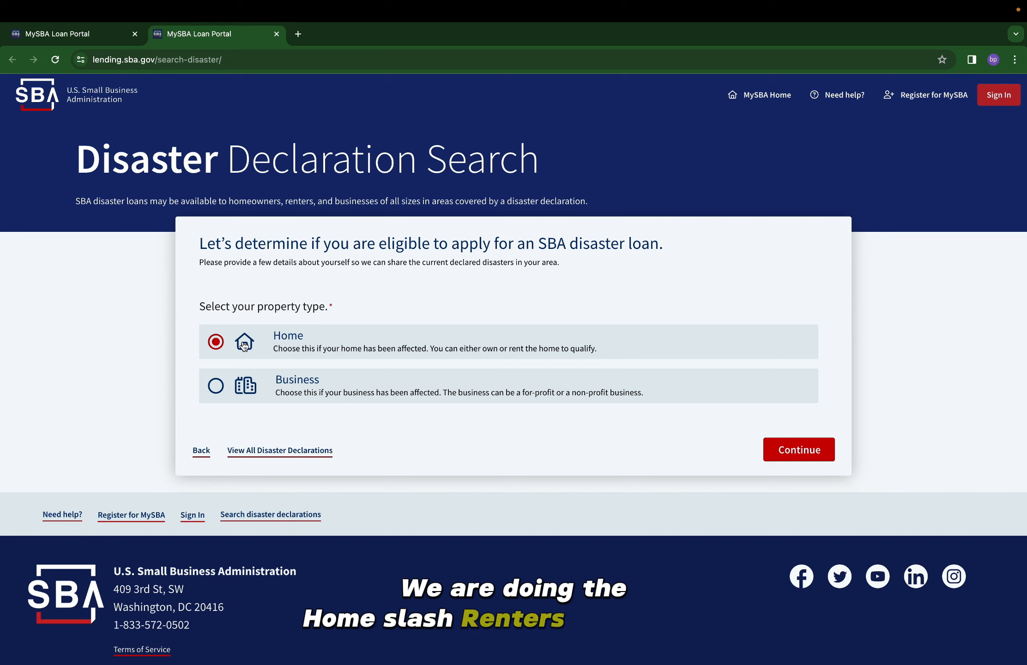
{"action": "left_click", "coordinate": [796, 449]}
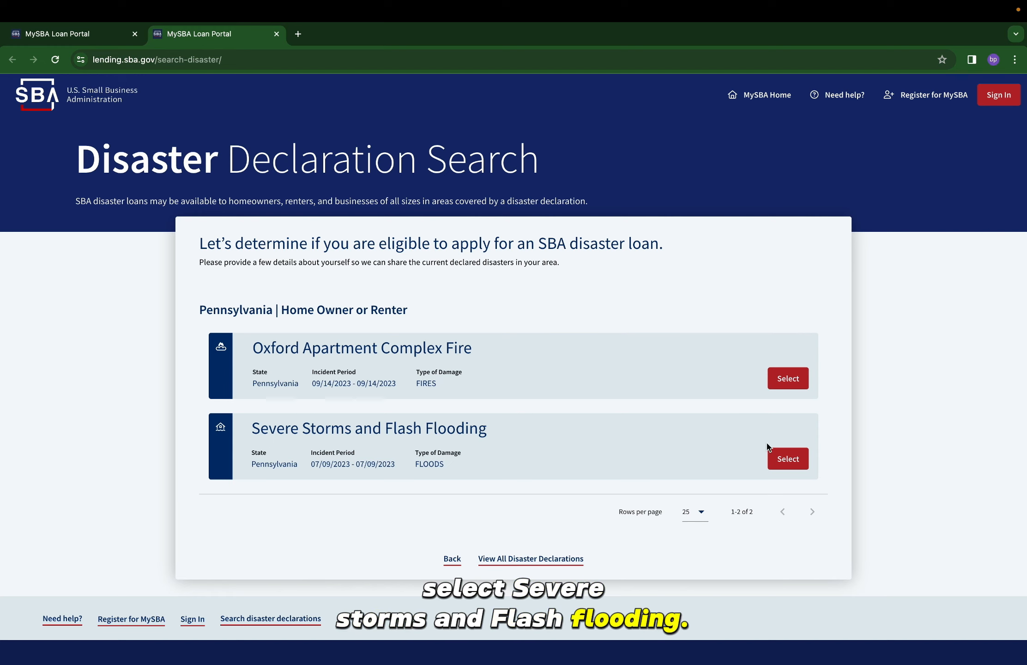
{"action": "left_click", "coordinate": [785, 459]}
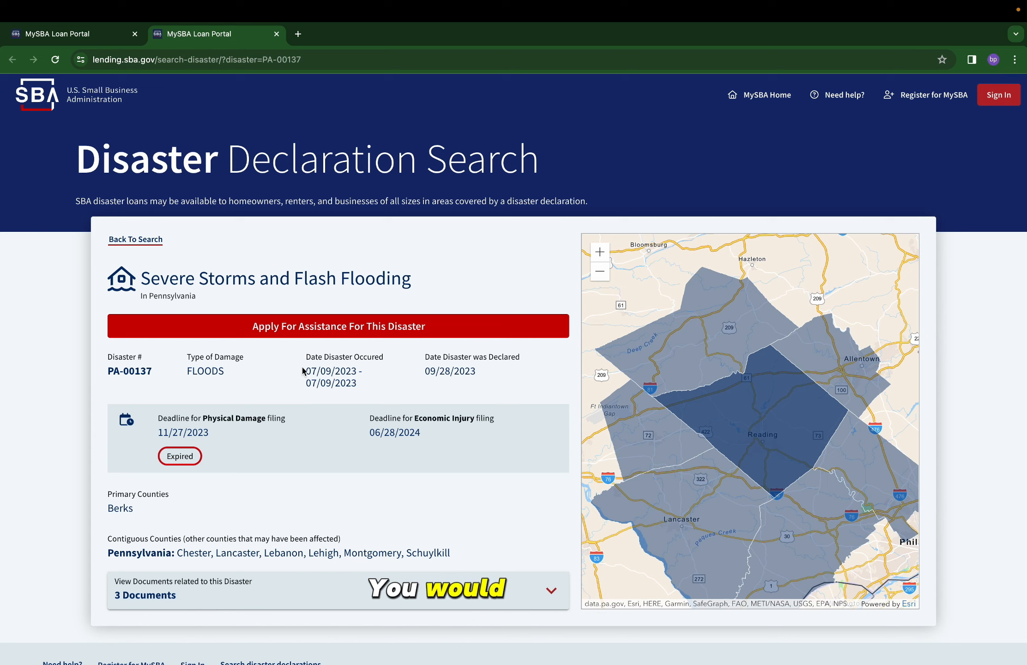
{"action": "left_click", "coordinate": [313, 334]}
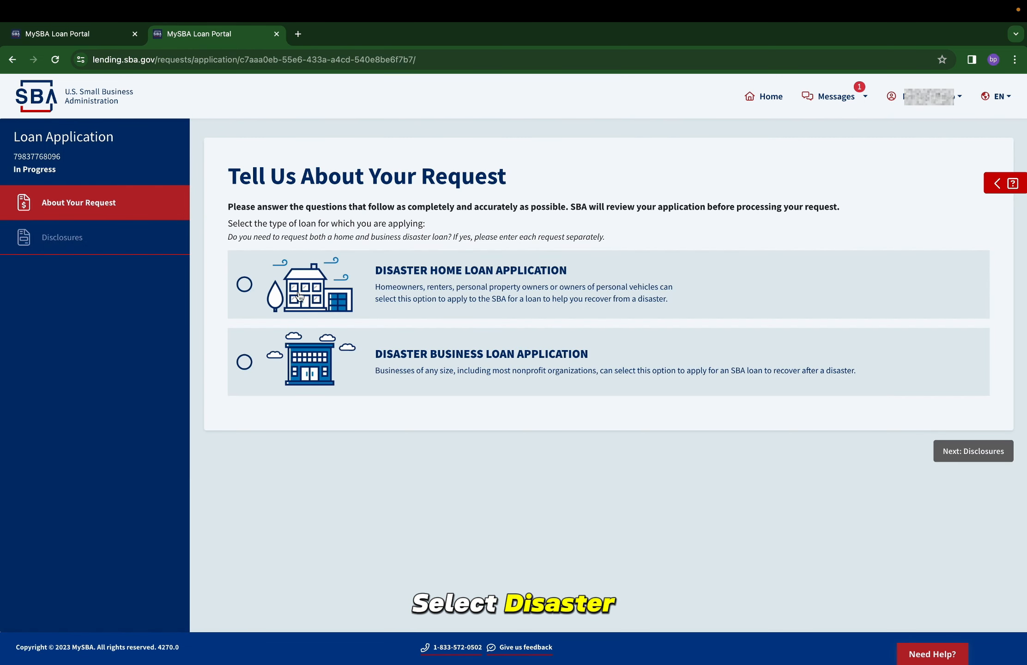
- Choose the Disaster Home Loan Application as the loan type and acknowledge the disclosures
{"action": "left_click", "coordinate": [264, 298]}
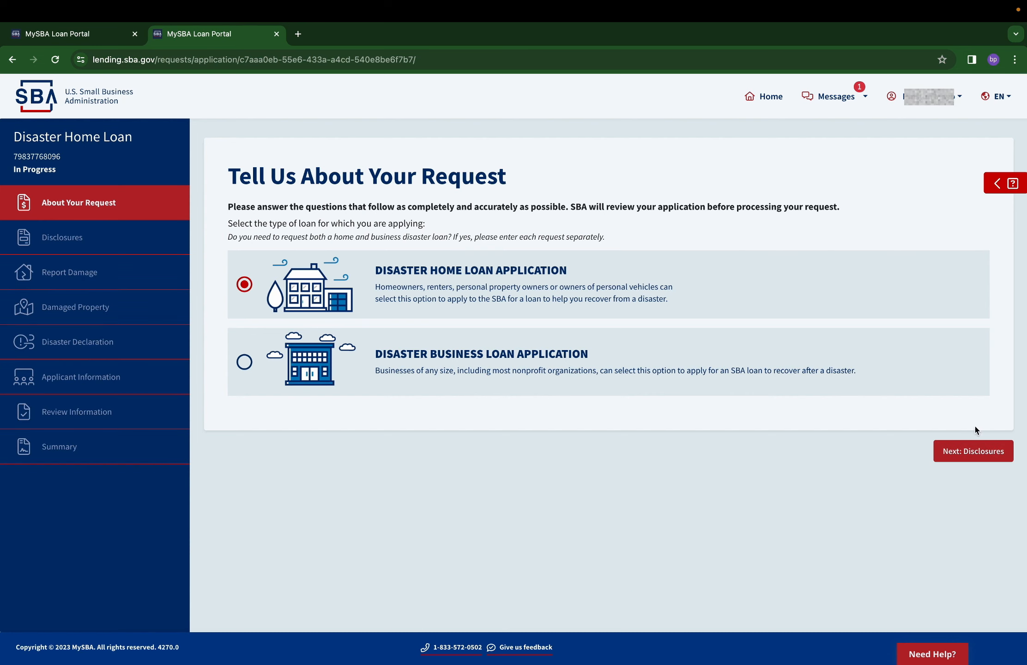
{"action": "left_click", "coordinate": [974, 451]}
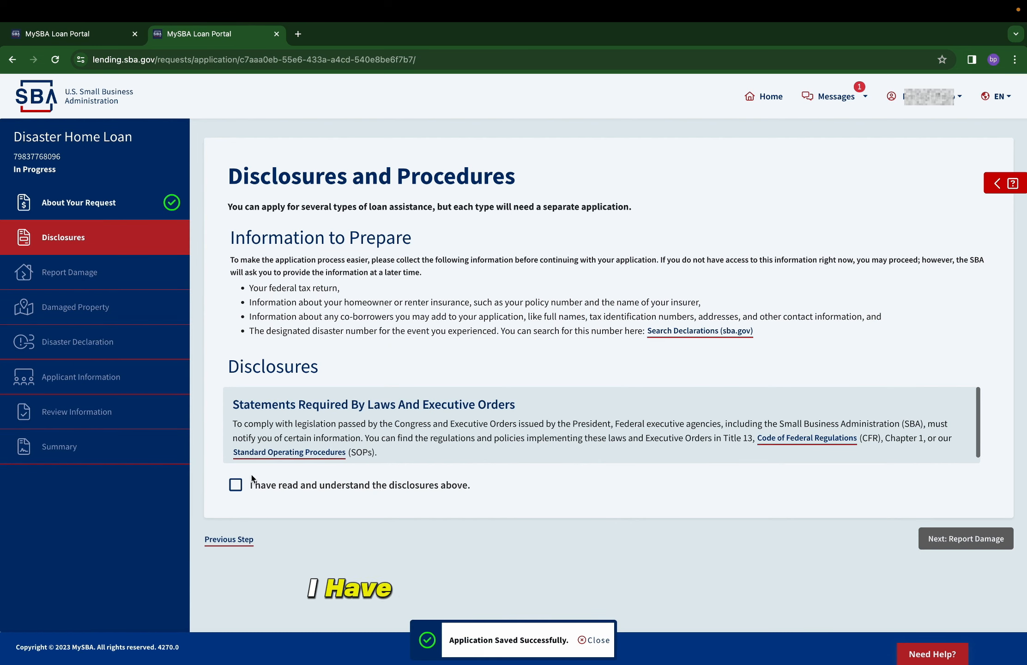
{"action": "left_click", "coordinate": [236, 485]}
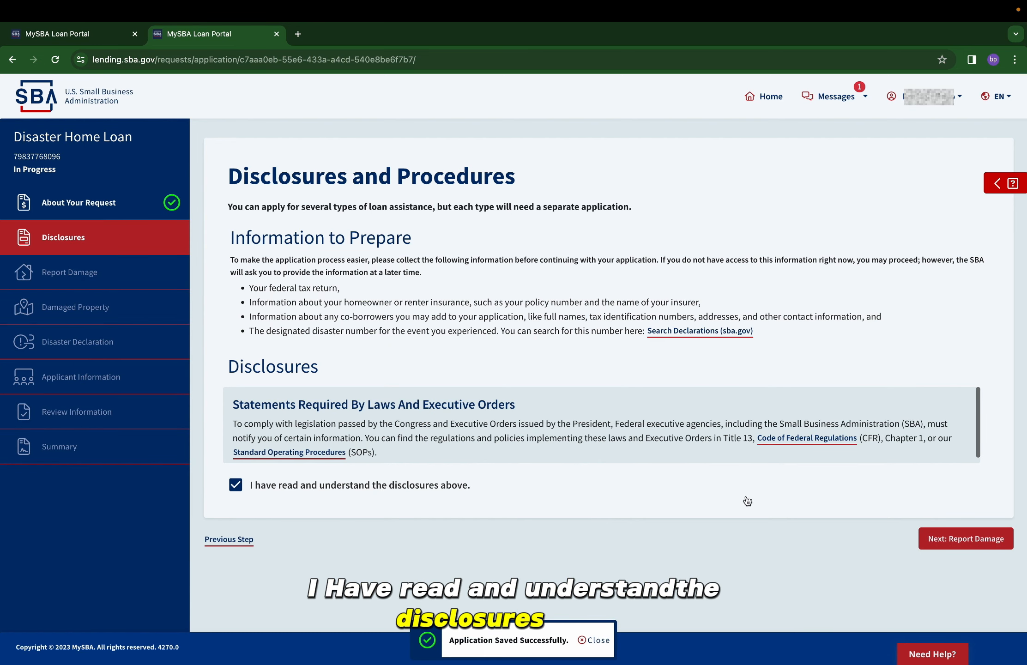
{"action": "left_click", "coordinate": [974, 539]}
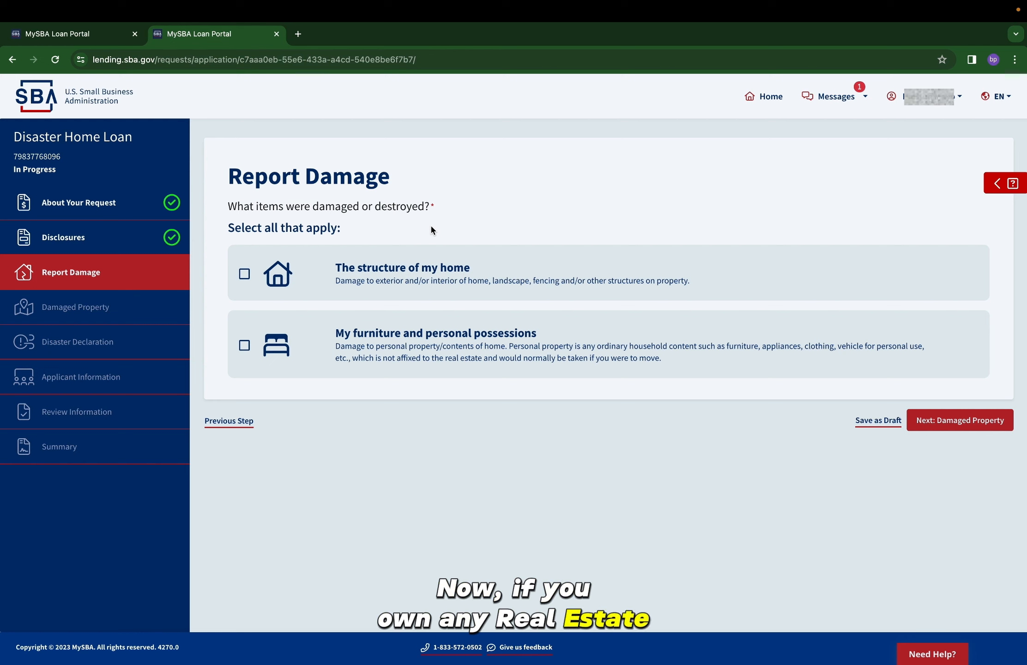
- Report damage to furniture and personal possessions only, leaving the structure of the home unselected, and continue to the damaged property details
{"action": "left_click", "coordinate": [410, 274]}
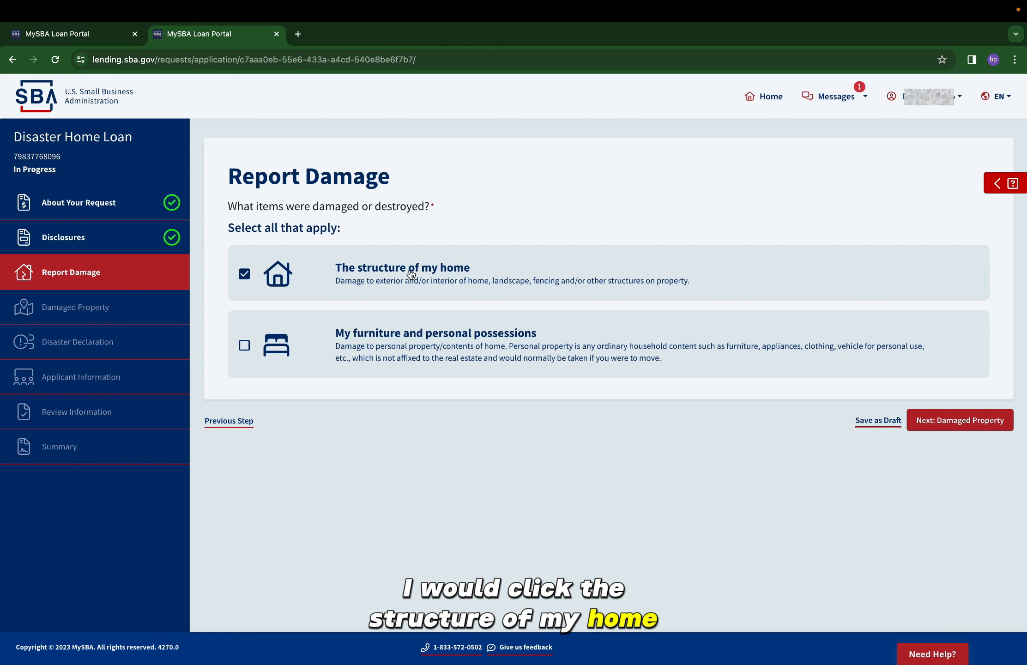
{"action": "left_click", "coordinate": [385, 346]}
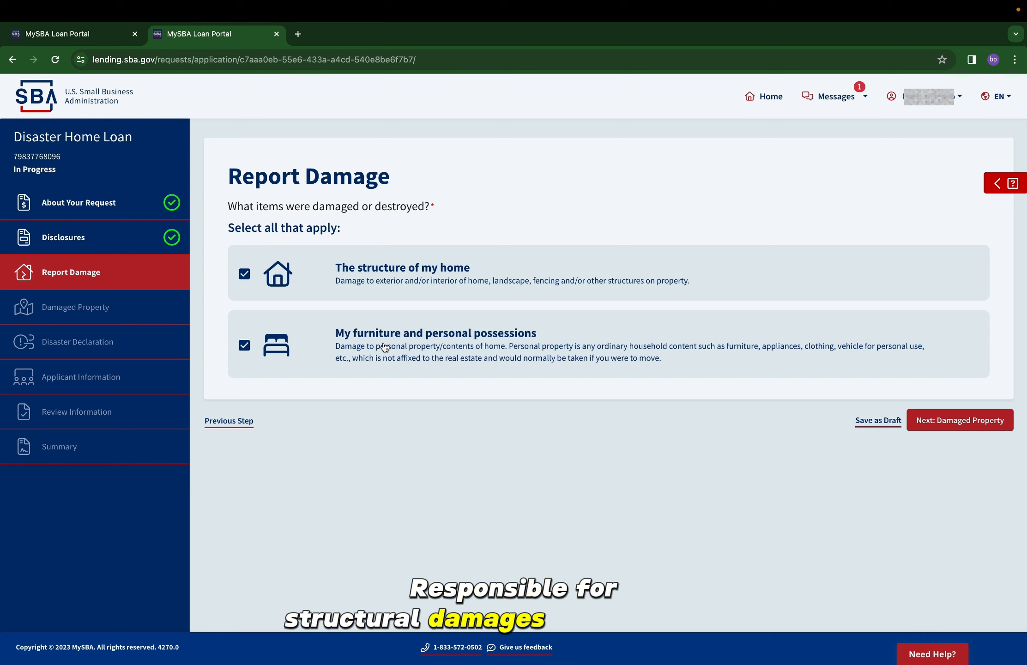
{"action": "left_click", "coordinate": [408, 280]}
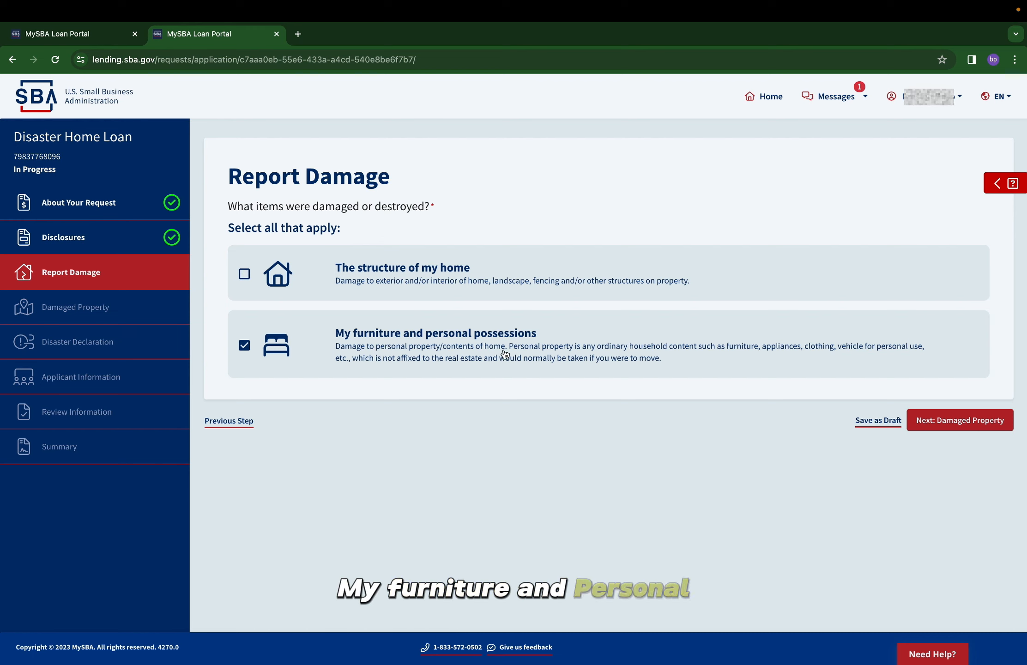
{"action": "left_click", "coordinate": [939, 424]}
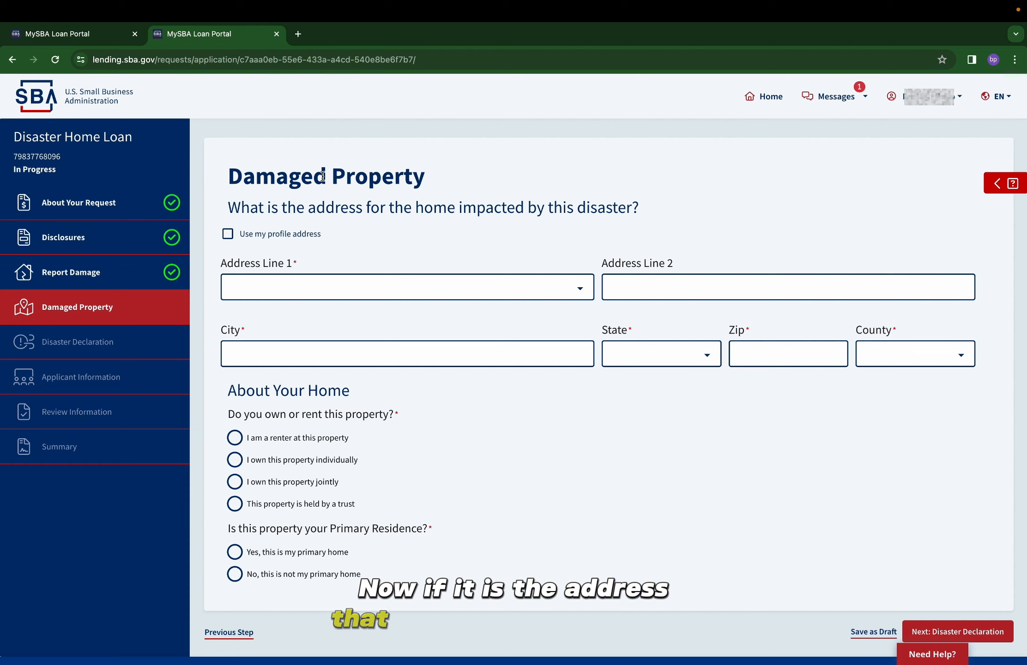
- Use the profile address for the damaged property, mark it as a rented primary home, and choose the Floods disaster PA-00137
{"action": "left_click", "coordinate": [228, 235]}
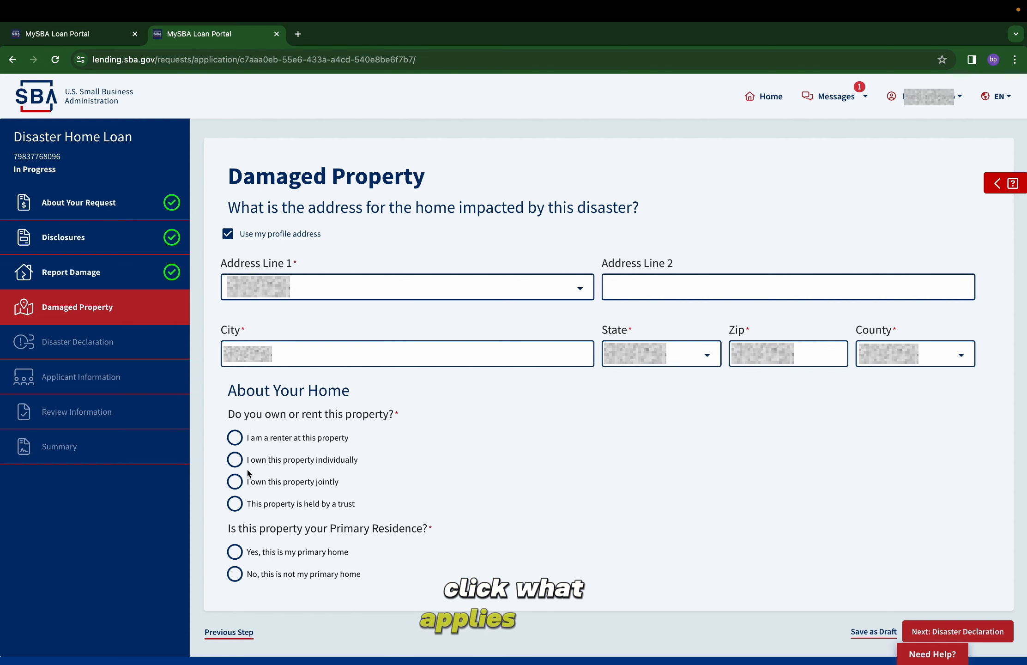
{"action": "left_click", "coordinate": [236, 439]}
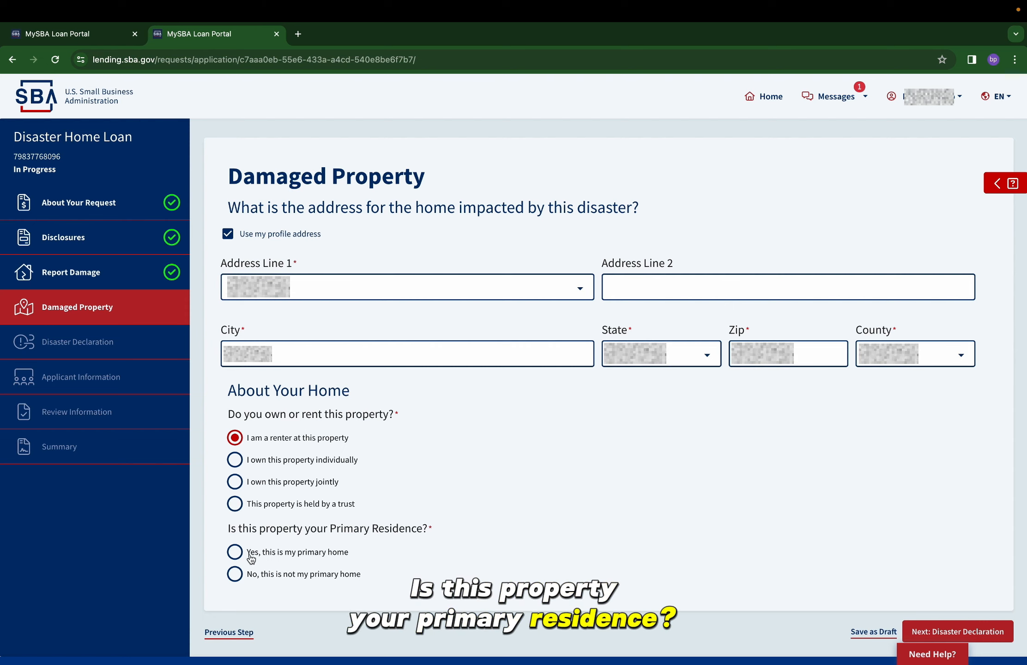
{"action": "left_click", "coordinate": [984, 629]}
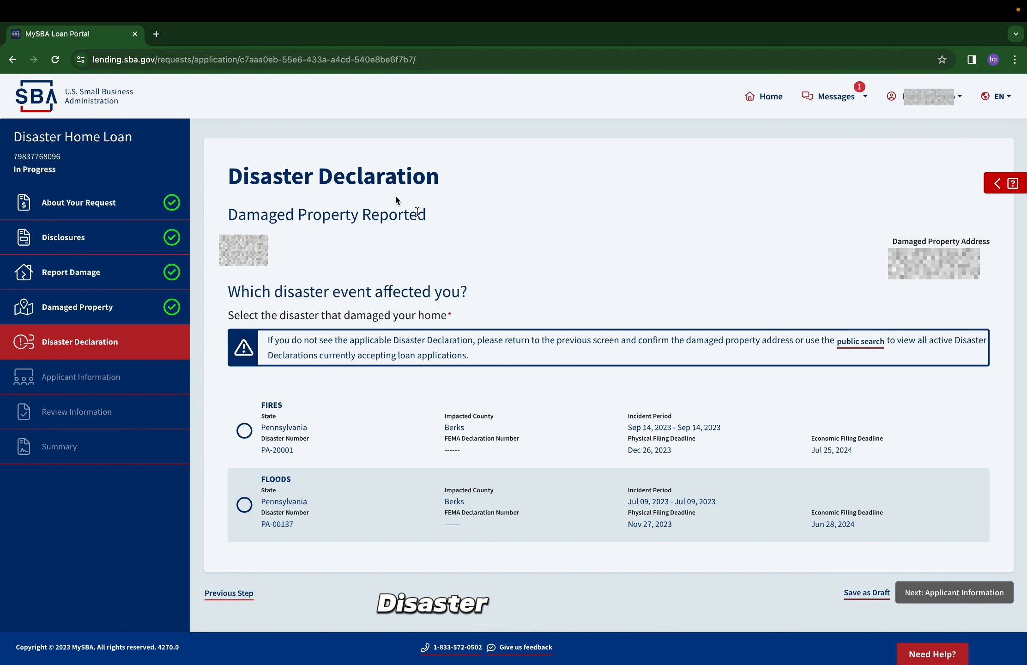
{"action": "left_click", "coordinate": [244, 505]}
{"action": "left_click", "coordinate": [921, 593]}
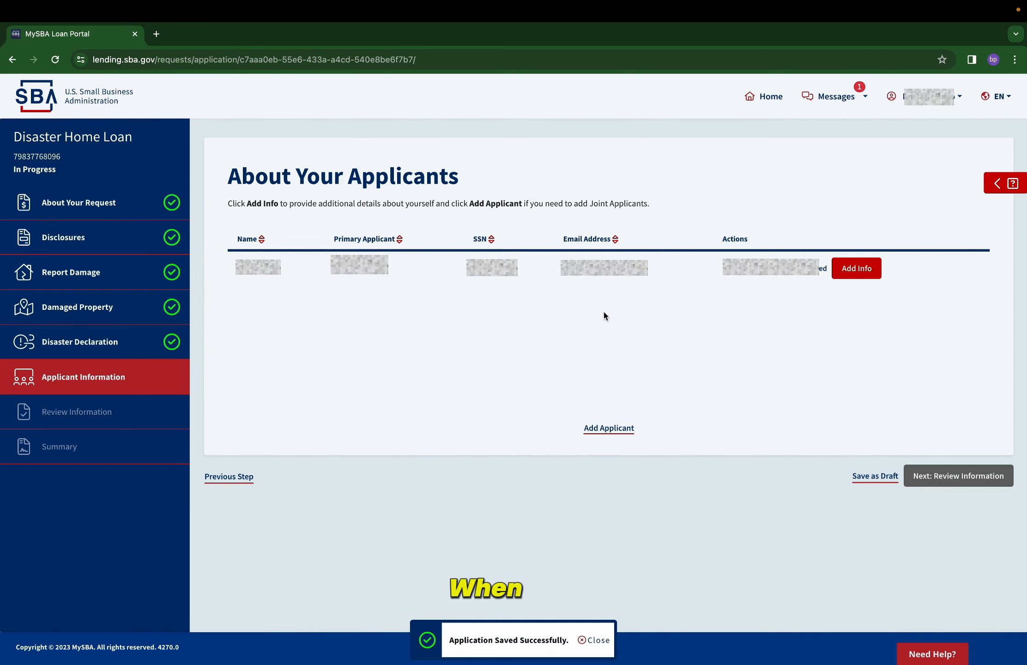
- Add the applicant's details as an unmarried United States citizen and accept the prefilled contact information
{"action": "left_click", "coordinate": [857, 269]}
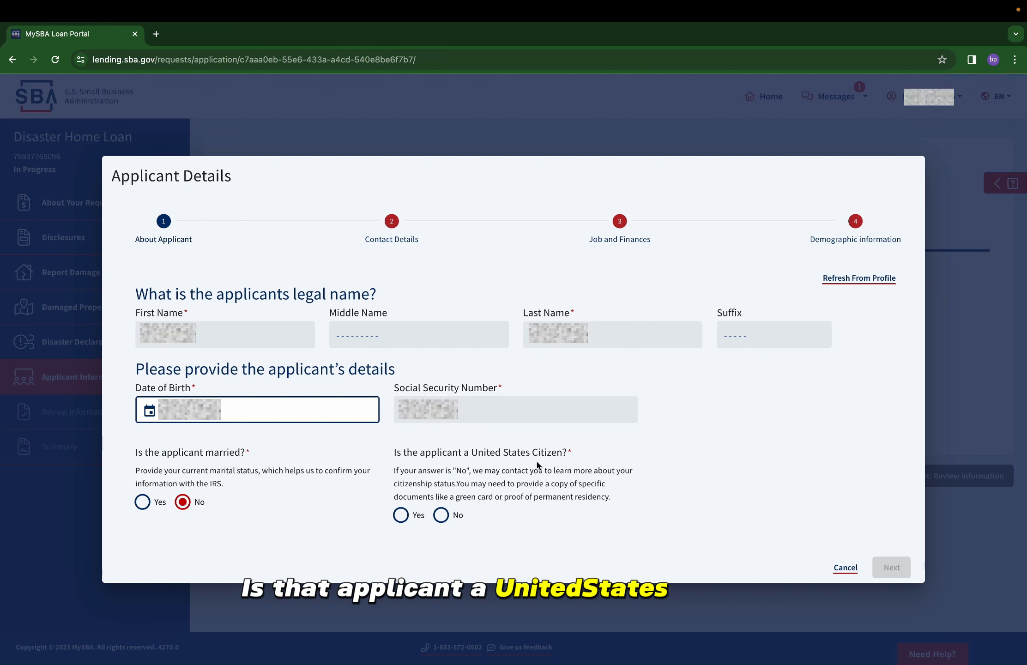
{"action": "left_click", "coordinate": [401, 515]}
{"action": "left_click", "coordinate": [892, 567]}
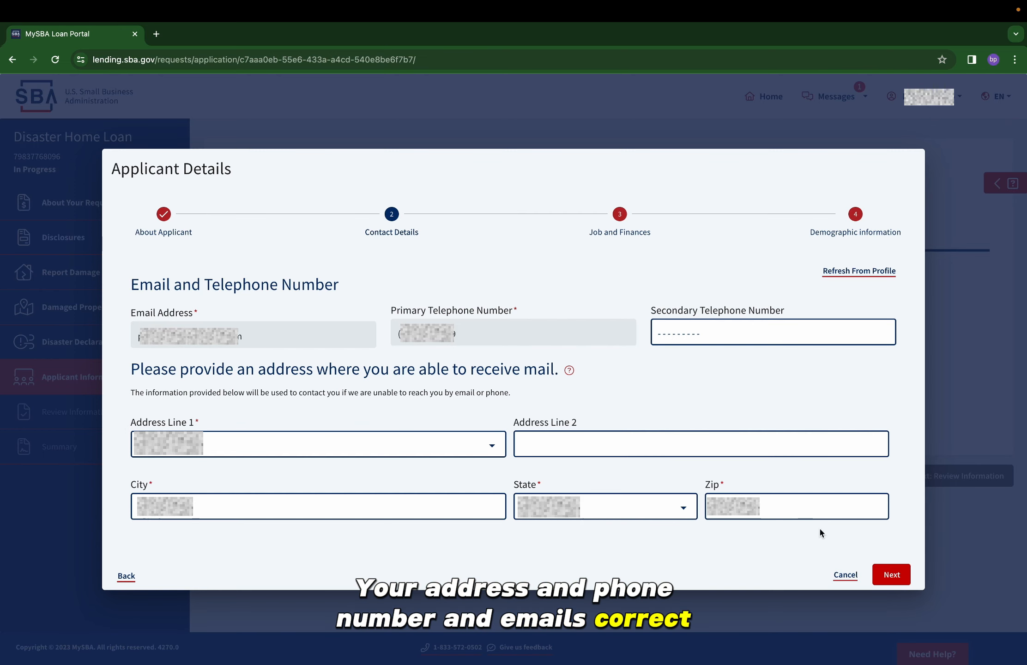
{"action": "left_click", "coordinate": [893, 575]}
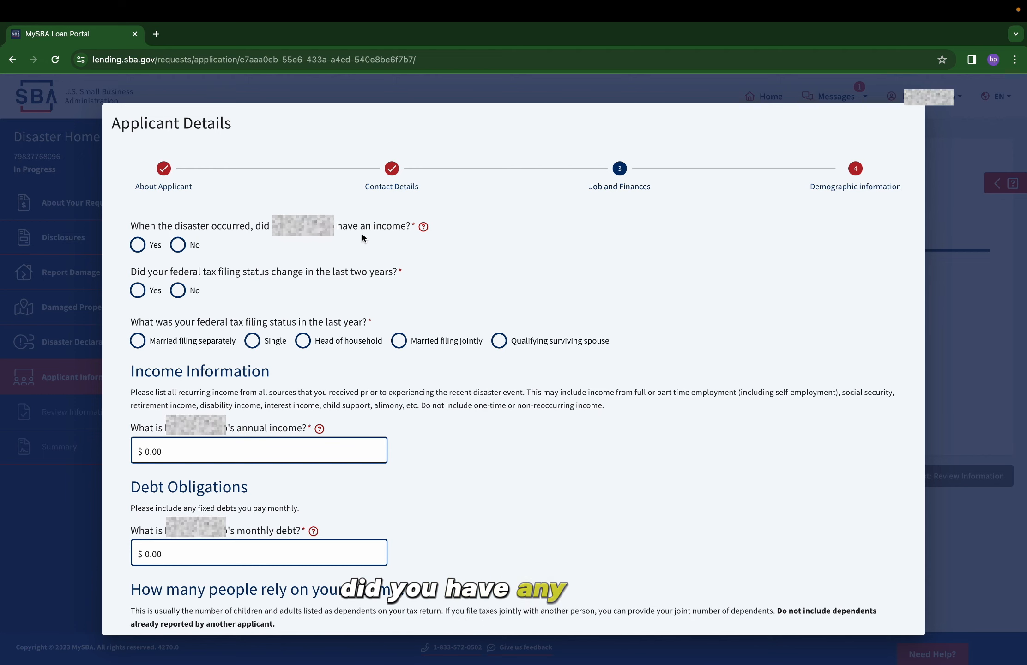
- Record the applicant as employed with an income, with no change in tax filing status and a Single filing status last year
{"action": "left_click", "coordinate": [138, 250]}
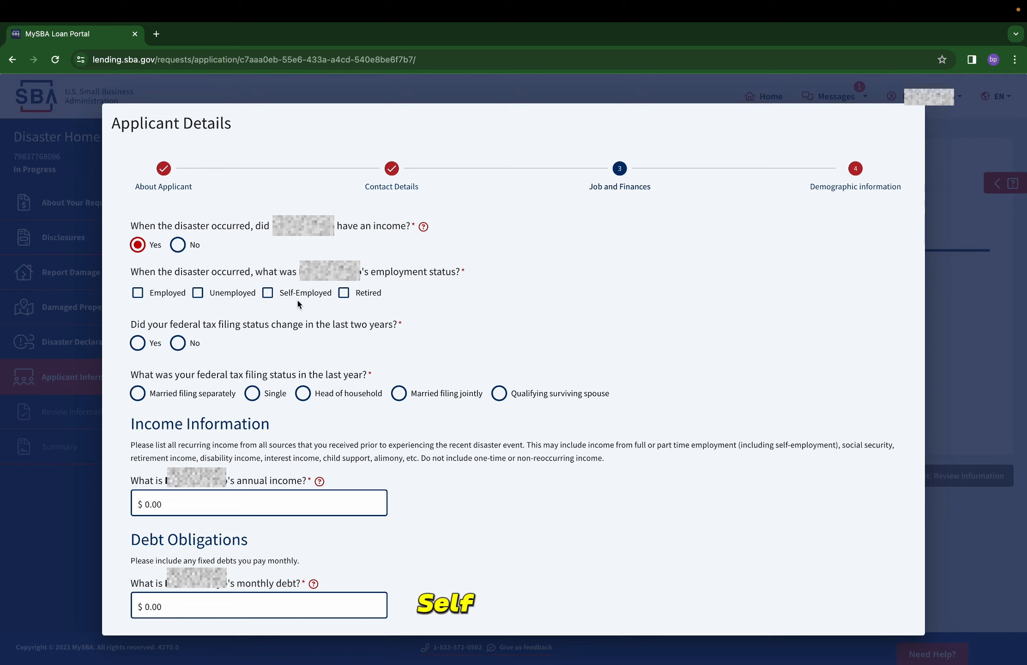
{"action": "left_click", "coordinate": [138, 294]}
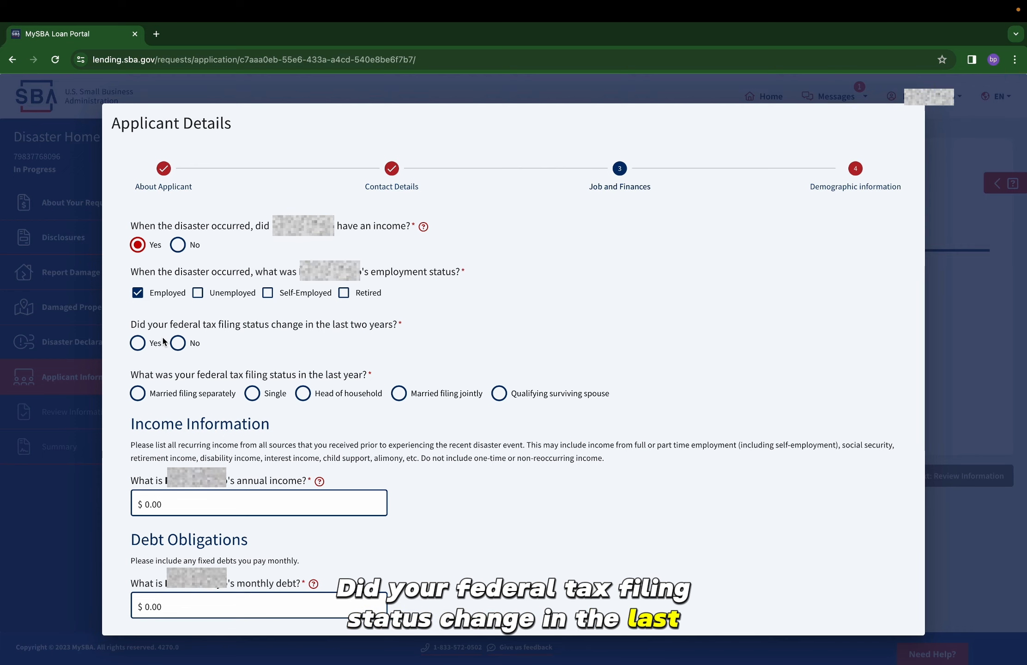
{"action": "left_click", "coordinate": [178, 343]}
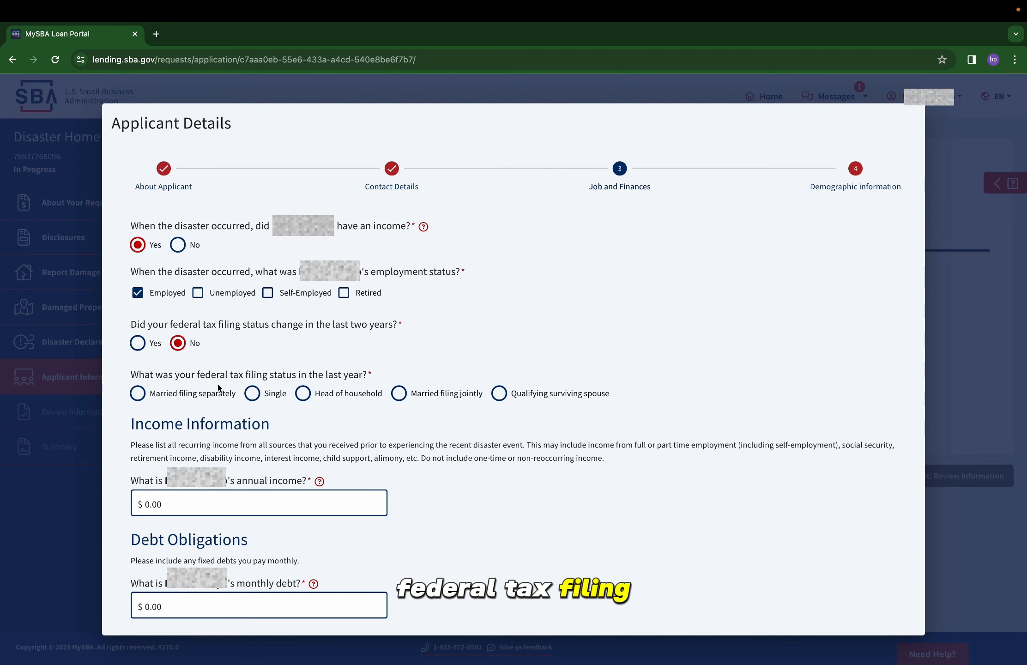
{"action": "left_click", "coordinate": [257, 396]}
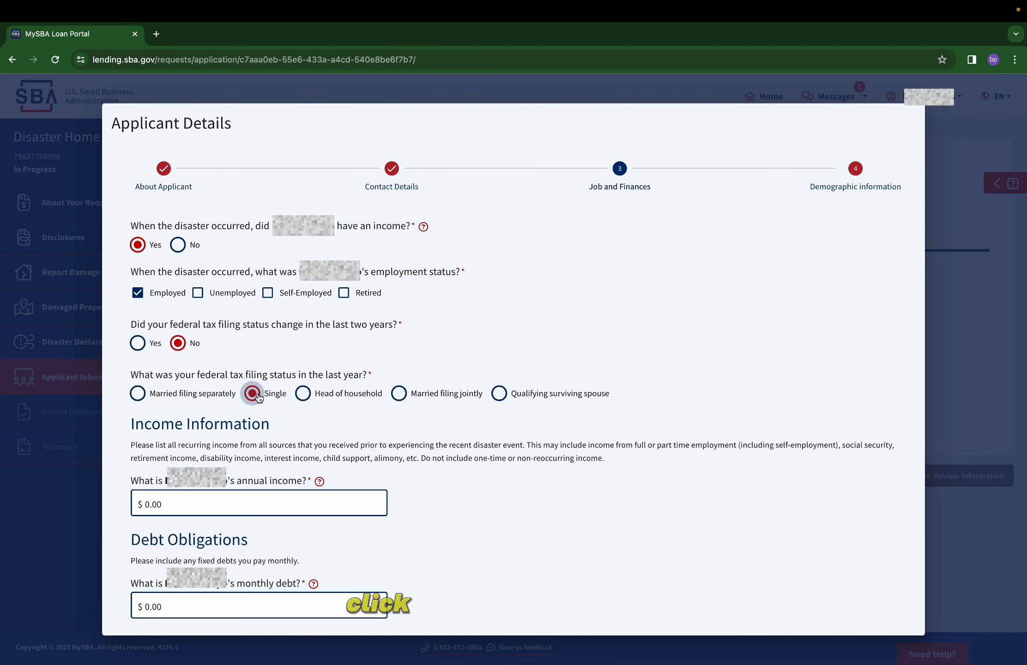
- Set the applicant's annual income to $60,000, keep monthly debt and dependents at 0, and continue to the demographic information
{"action": "scroll", "coordinate": [381, 402], "scroll_direction": "down", "scroll_amount": 4}
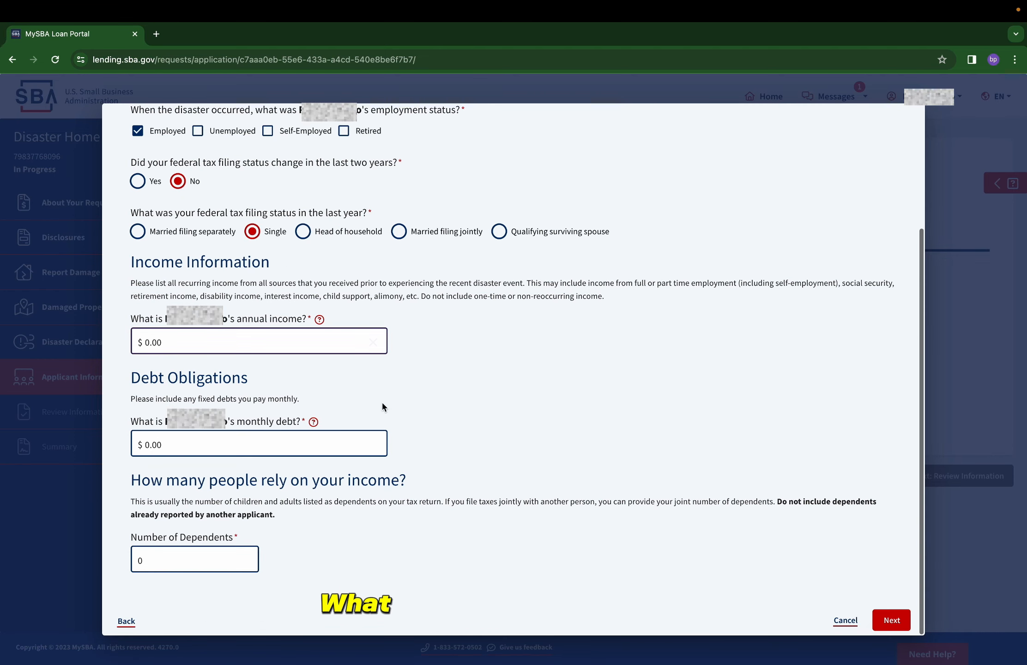
{"action": "left_click", "coordinate": [148, 345]}
{"action": "type", "text": "60000"}
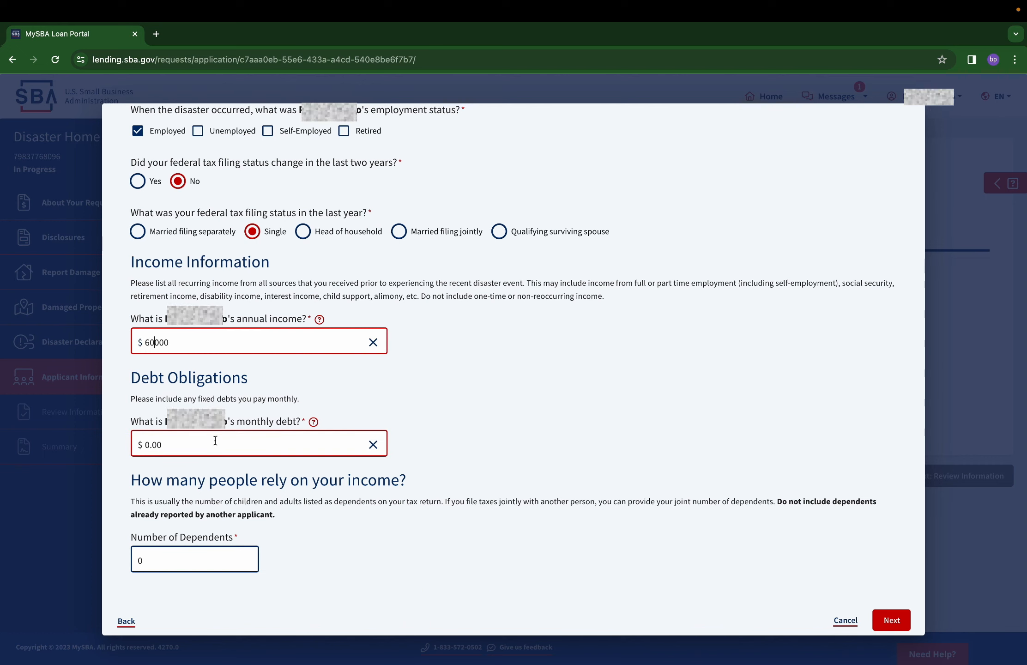
{"action": "left_click", "coordinate": [171, 561]}
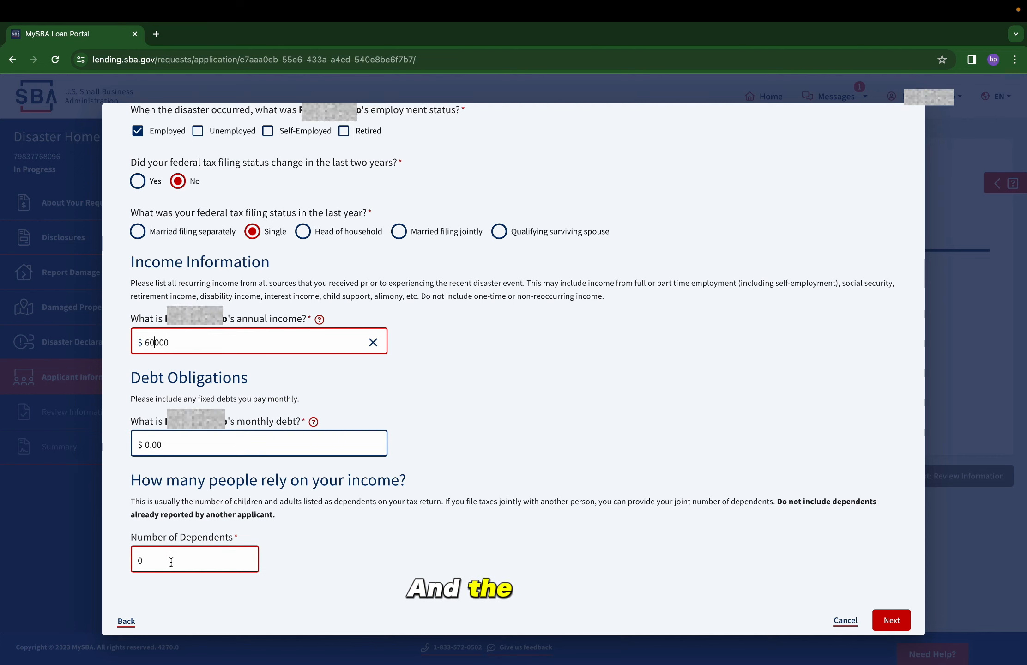
{"action": "left_click", "coordinate": [892, 621]}
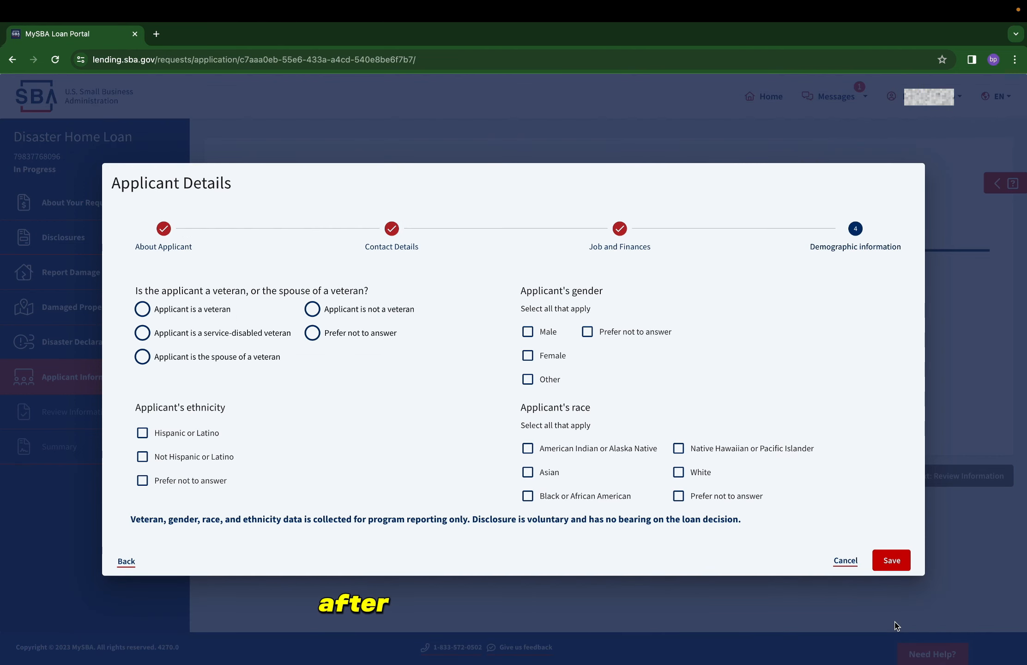
- Choose "Prefer not to answer" for the applicant's veteran status, gender, ethnicity and race, and save the applicant details
{"action": "left_click", "coordinate": [142, 481]}
{"action": "left_click", "coordinate": [312, 333]}
{"action": "left_click", "coordinate": [587, 331]}
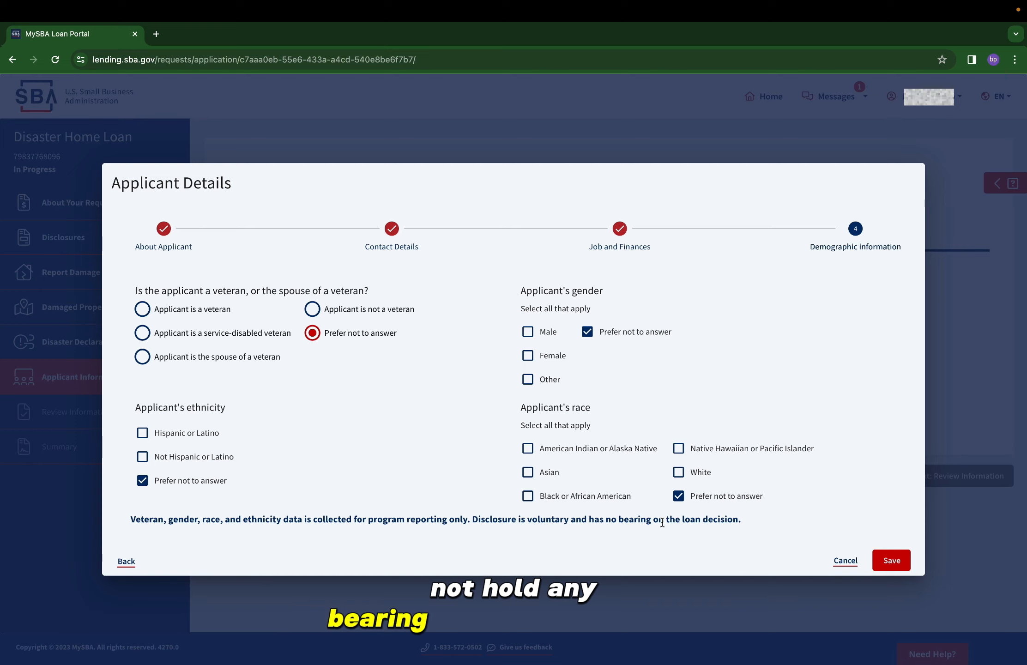
{"action": "left_click", "coordinate": [891, 560]}
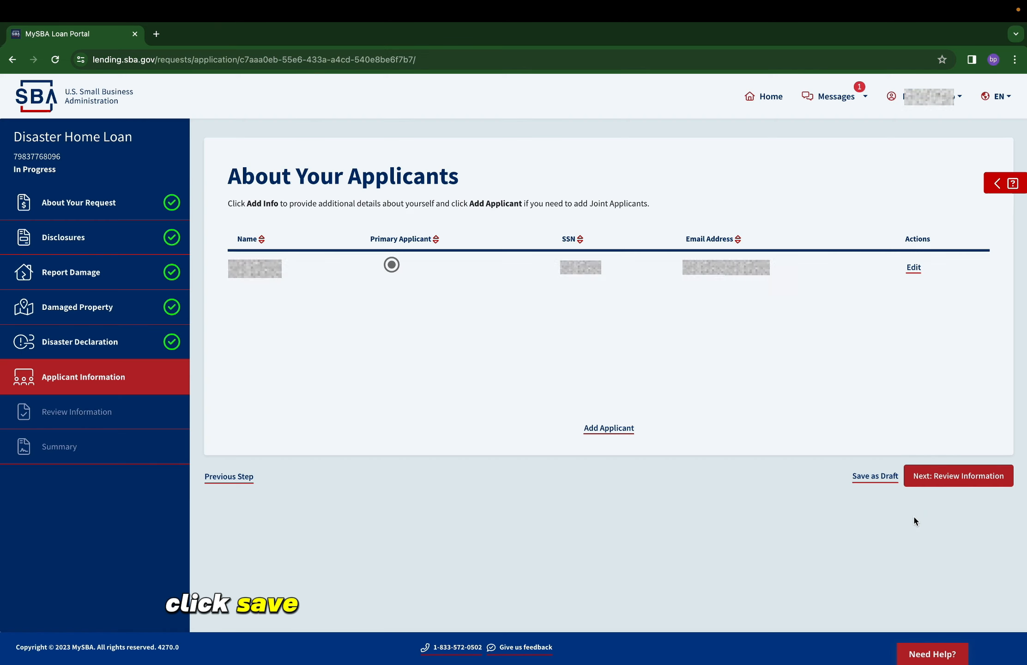
- Proceed to the information review, attest that the provided information is accurate, and continue through the confirmation details to About Assets
{"action": "left_click", "coordinate": [945, 480]}
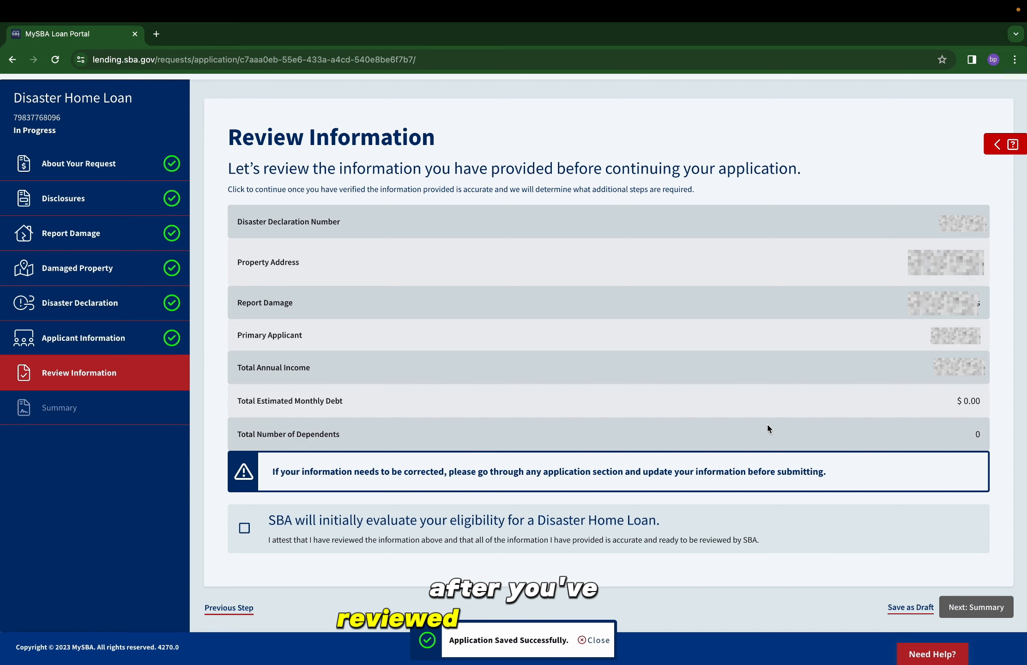
{"action": "left_click", "coordinate": [245, 529]}
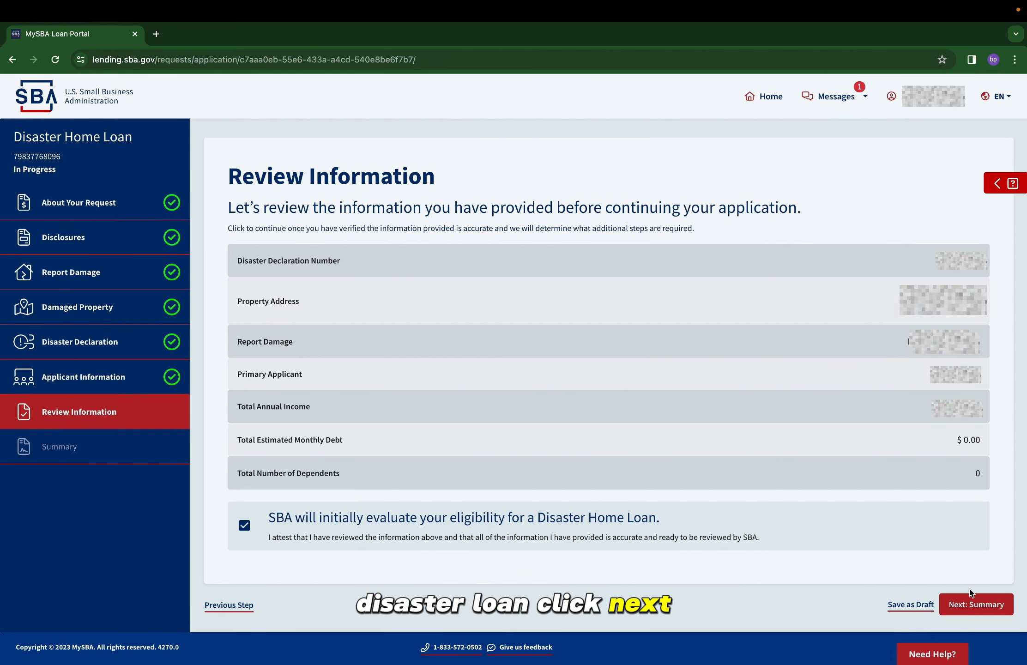
{"action": "left_click", "coordinate": [975, 604]}
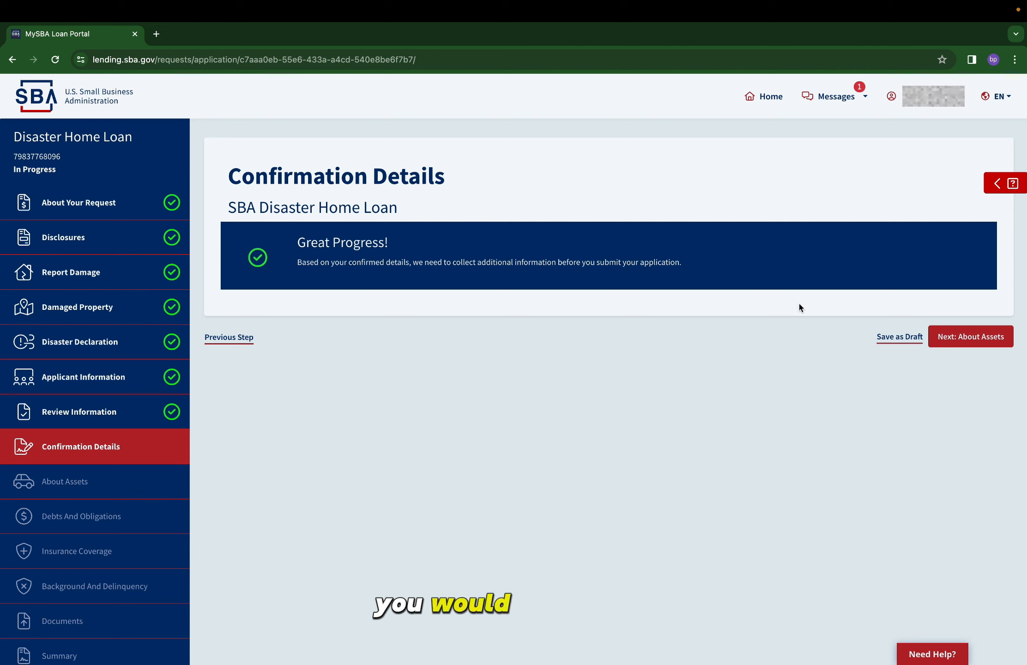
{"action": "left_click", "coordinate": [965, 339]}
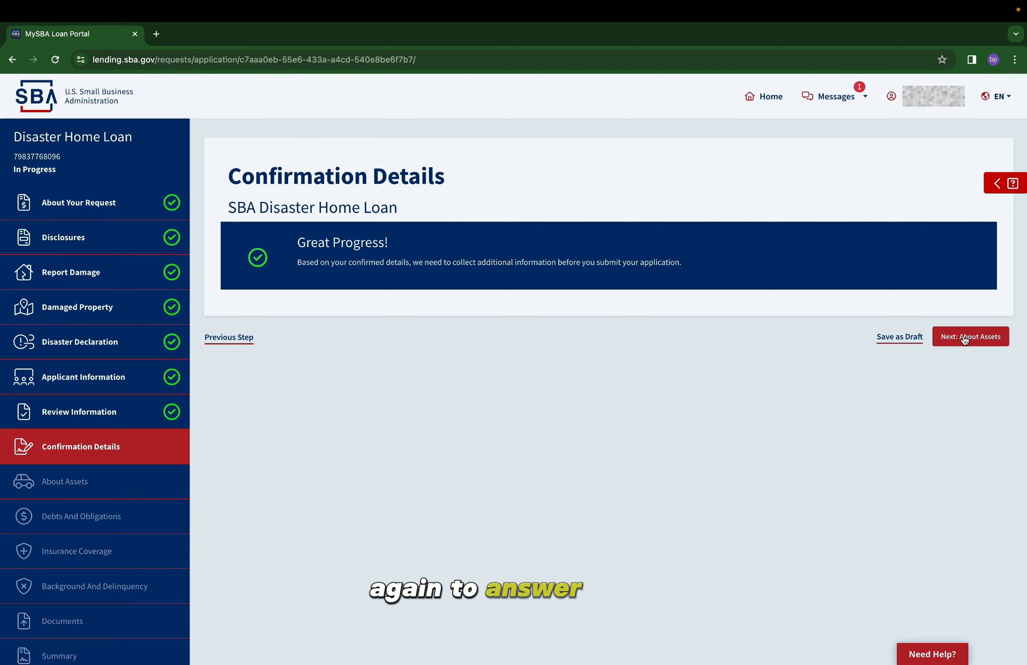
{"action": "left_click", "coordinate": [965, 339]}
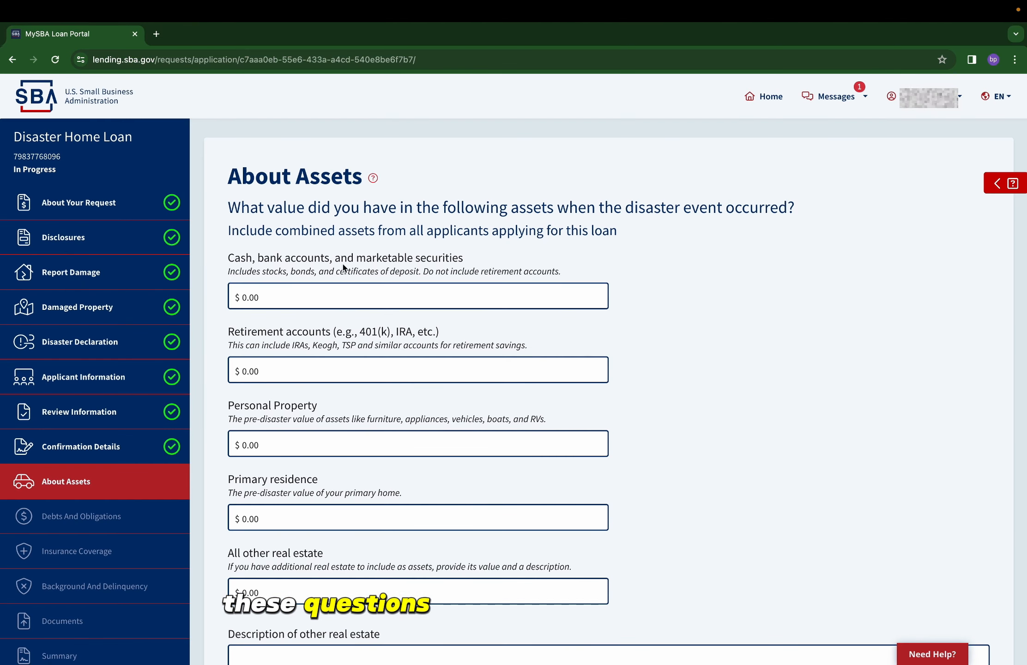
- Set cash, bank accounts and marketable securities to $5,000 and personal property to $100,000, leaving retirement accounts at $0
{"action": "left_click", "coordinate": [273, 288]}
{"action": "left_click_drag", "start_coordinate": [261, 294], "coordinate": [244, 298]}
{"action": "key", "text": "BackSpace"}
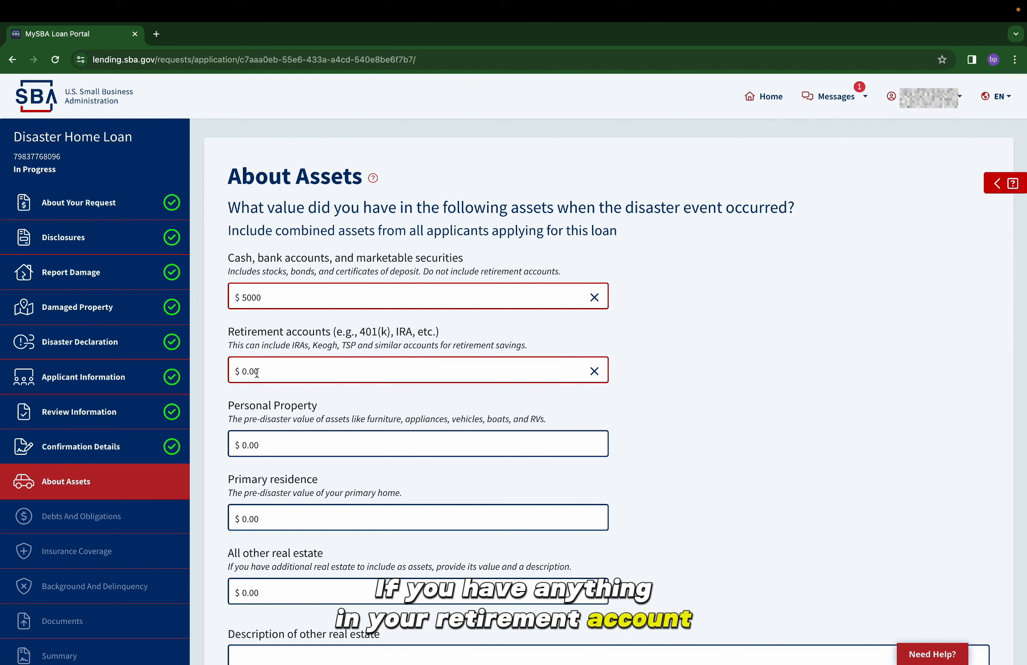
{"action": "left_click", "coordinate": [265, 446]}
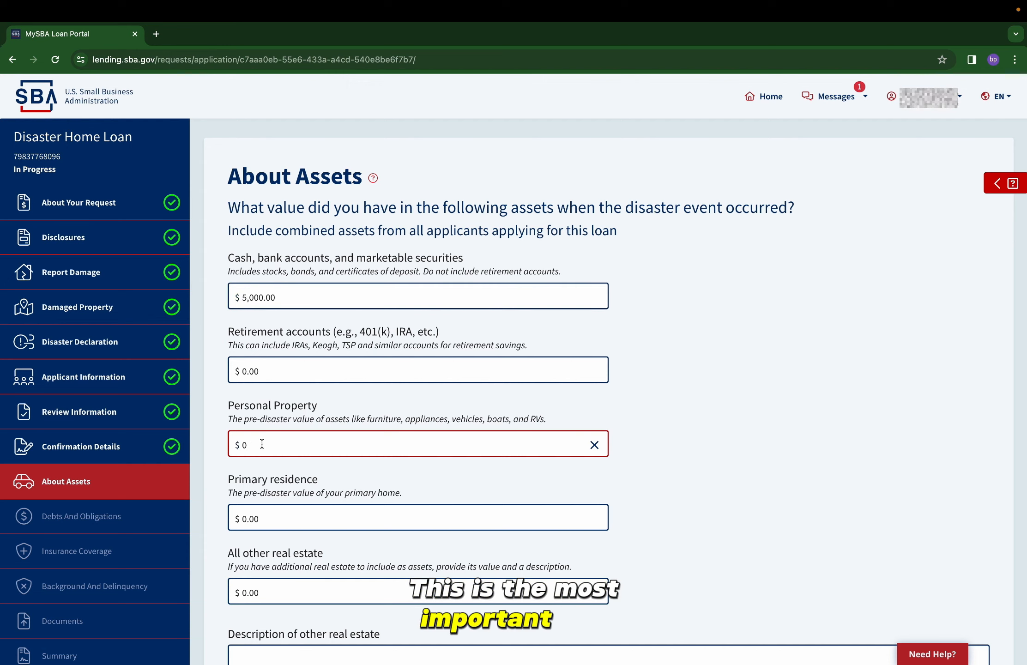
{"action": "type", "text": "100"}
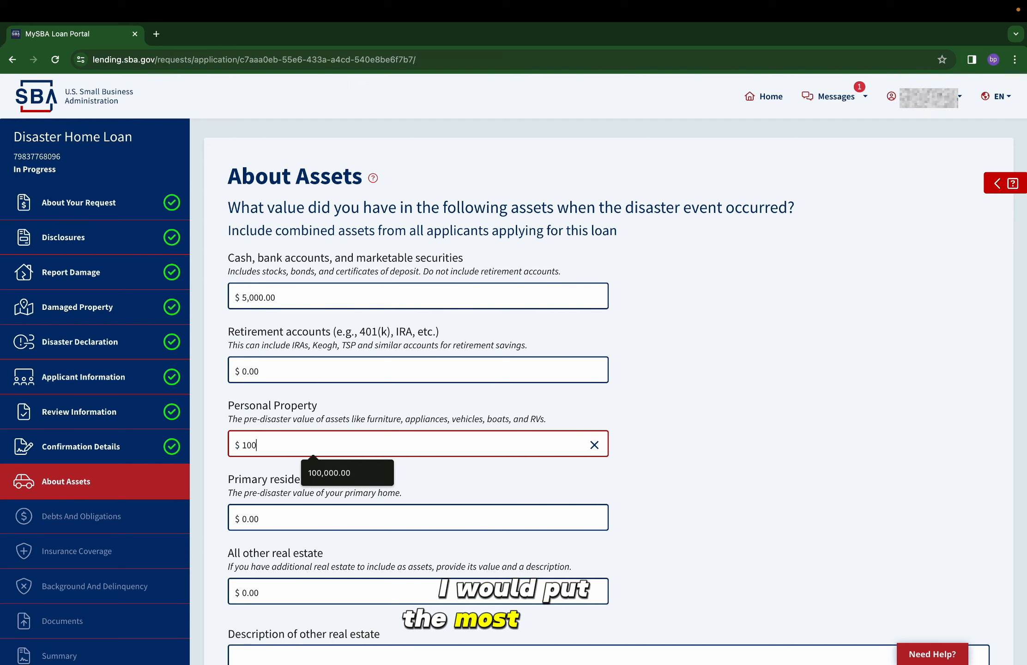
{"action": "left_click", "coordinate": [346, 473]}
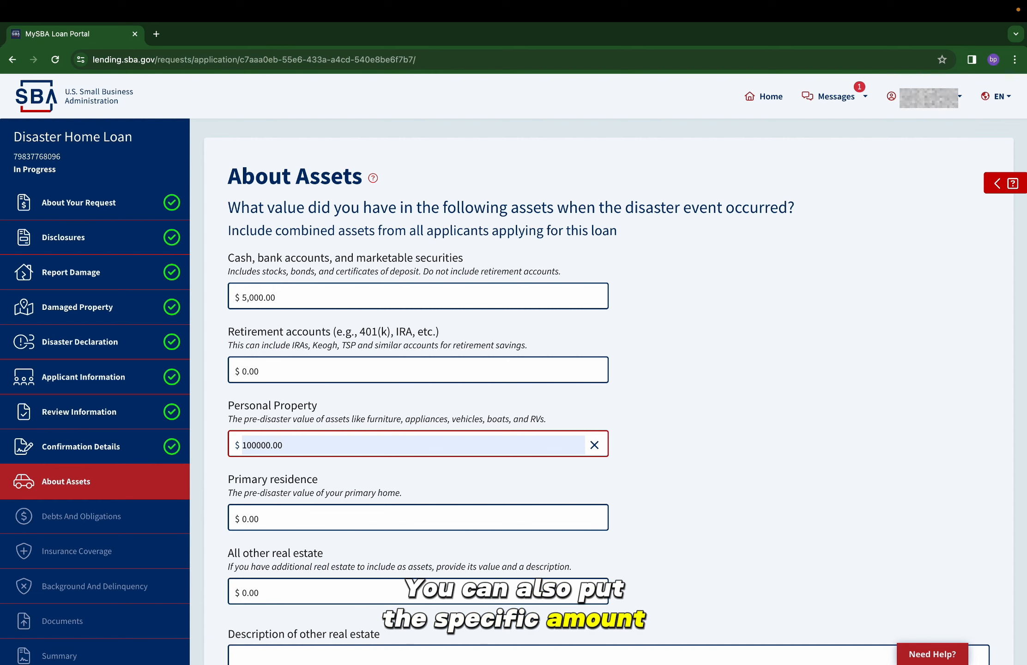
{"action": "type", "text": "1"}
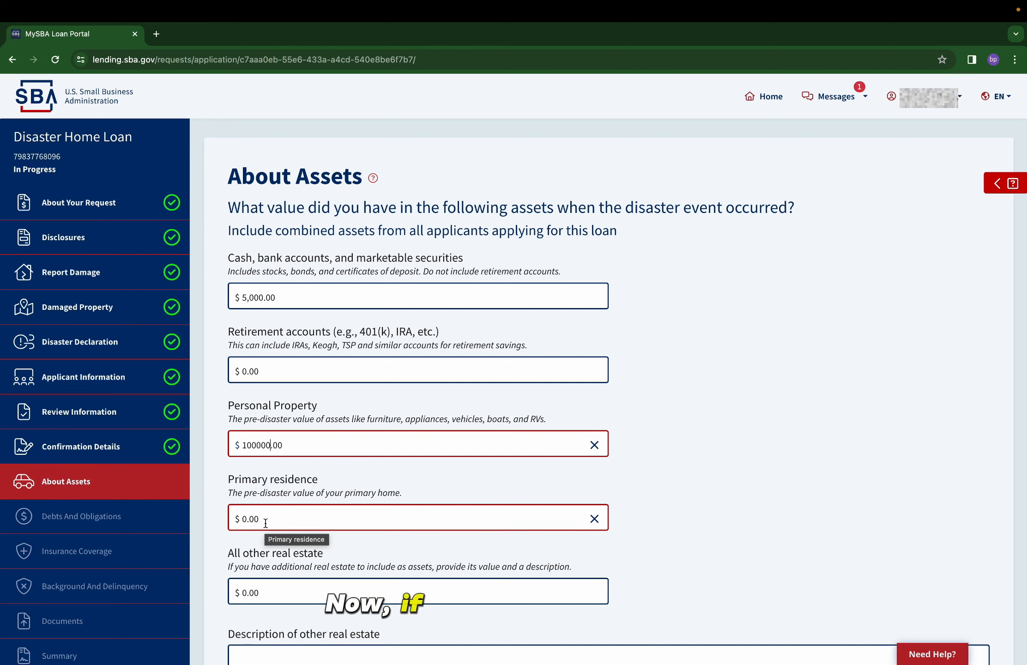
- Keep the primary residence and all other real estate at $0 and continue to Debts and Obligations
{"action": "left_click", "coordinate": [265, 523]}
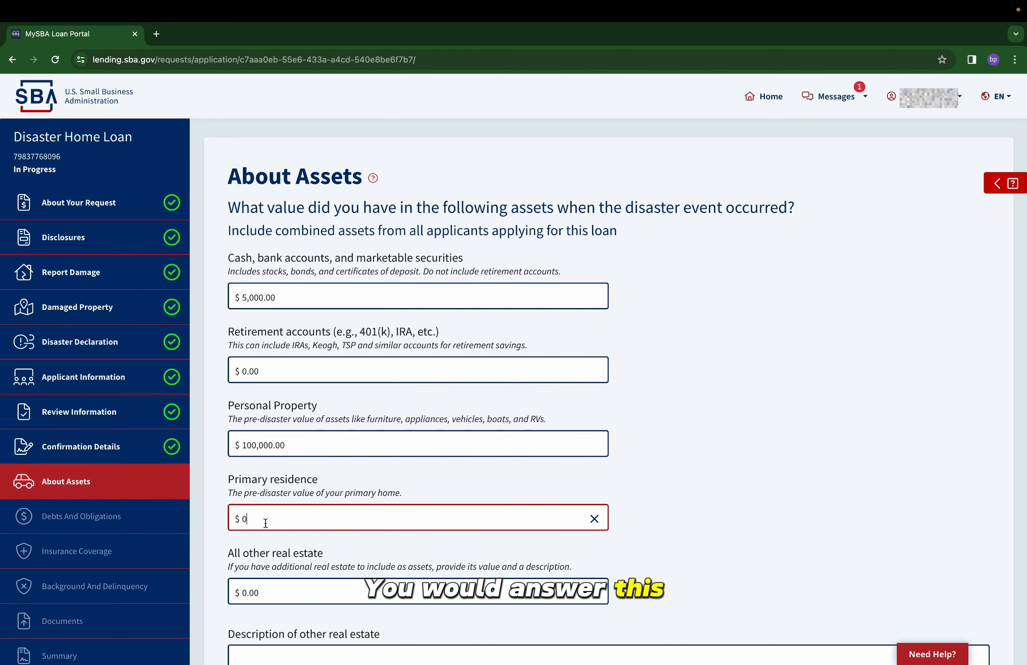
{"action": "scroll", "coordinate": [523, 564], "scroll_direction": "down", "scroll_amount": 4}
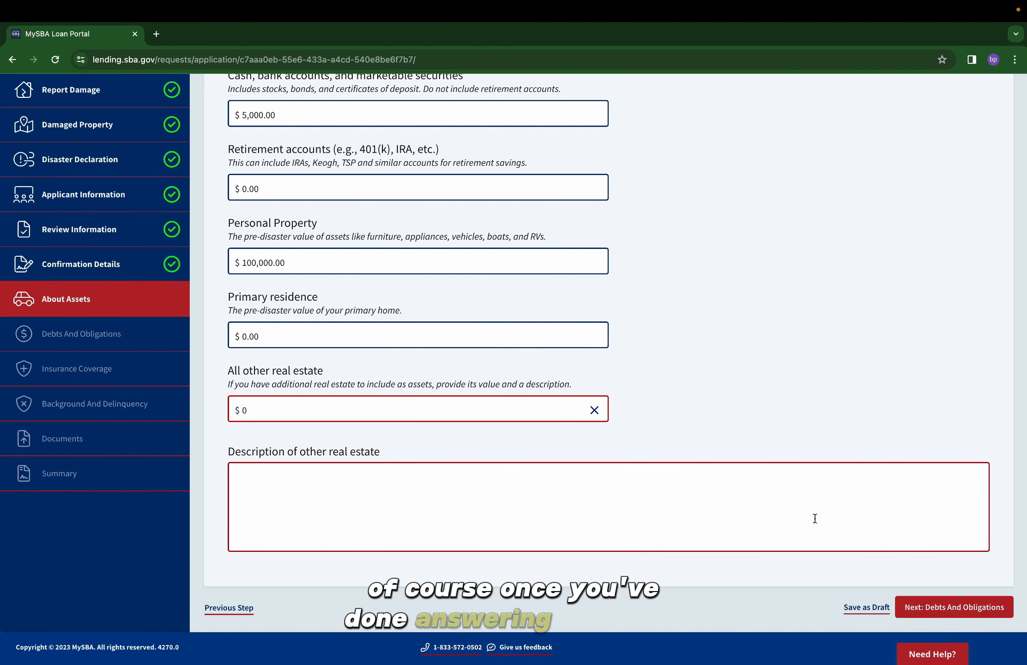
{"action": "left_click", "coordinate": [938, 605]}
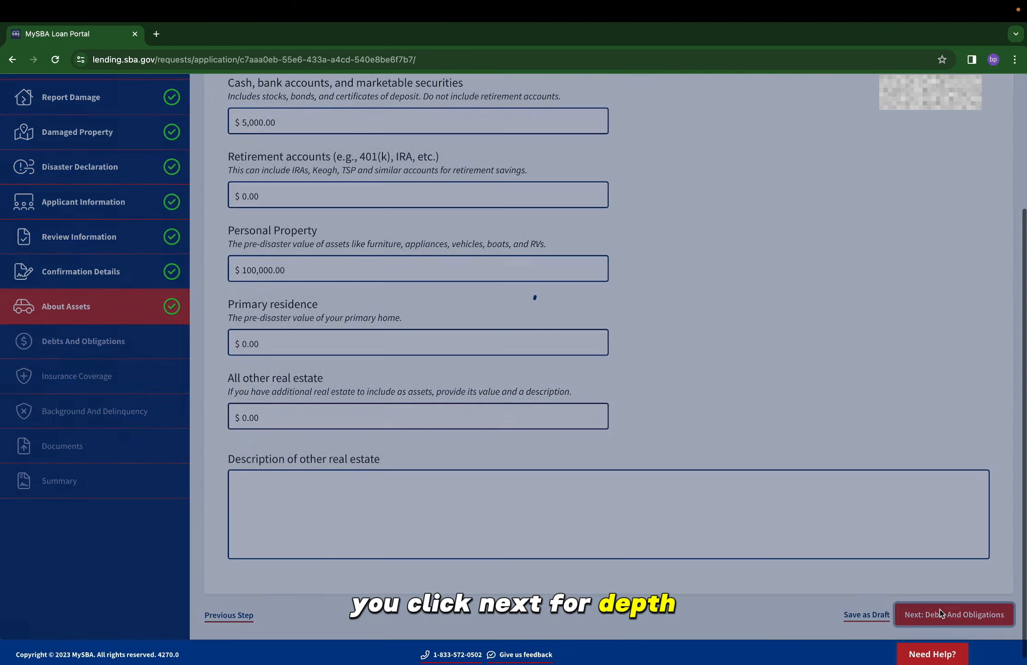
- Leave the debts and obligations at their defaults, acknowledge having no insurance coverage on the damaged property, and continue to Background and Delinquency
{"action": "scroll", "coordinate": [478, 345], "scroll_direction": "down", "scroll_amount": 3}
{"action": "scroll", "coordinate": [479, 346], "scroll_direction": "down", "scroll_amount": 8}
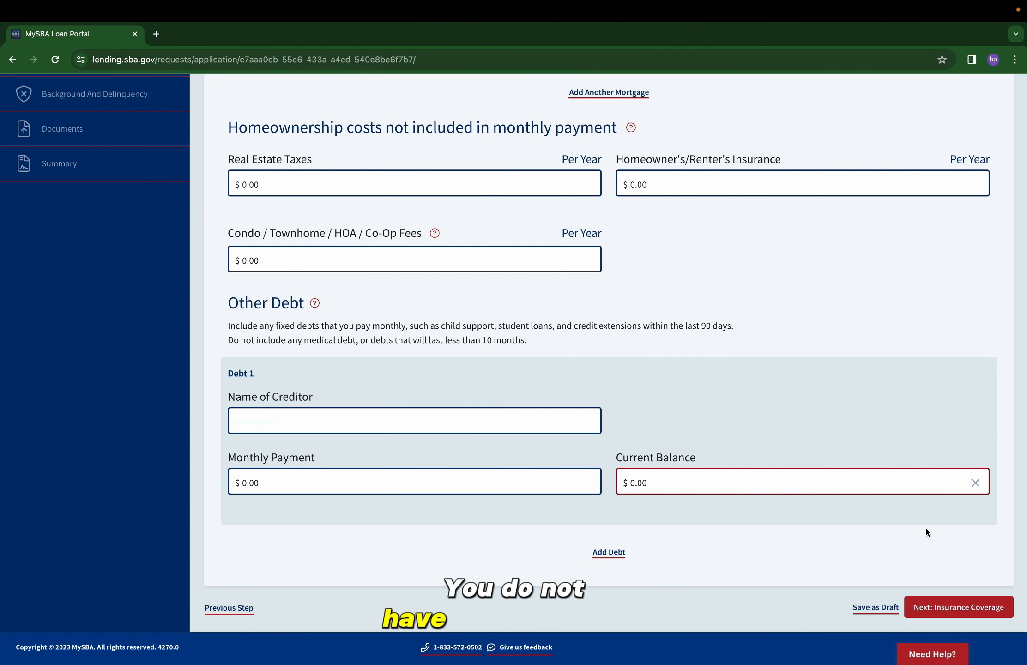
{"action": "left_click", "coordinate": [959, 608]}
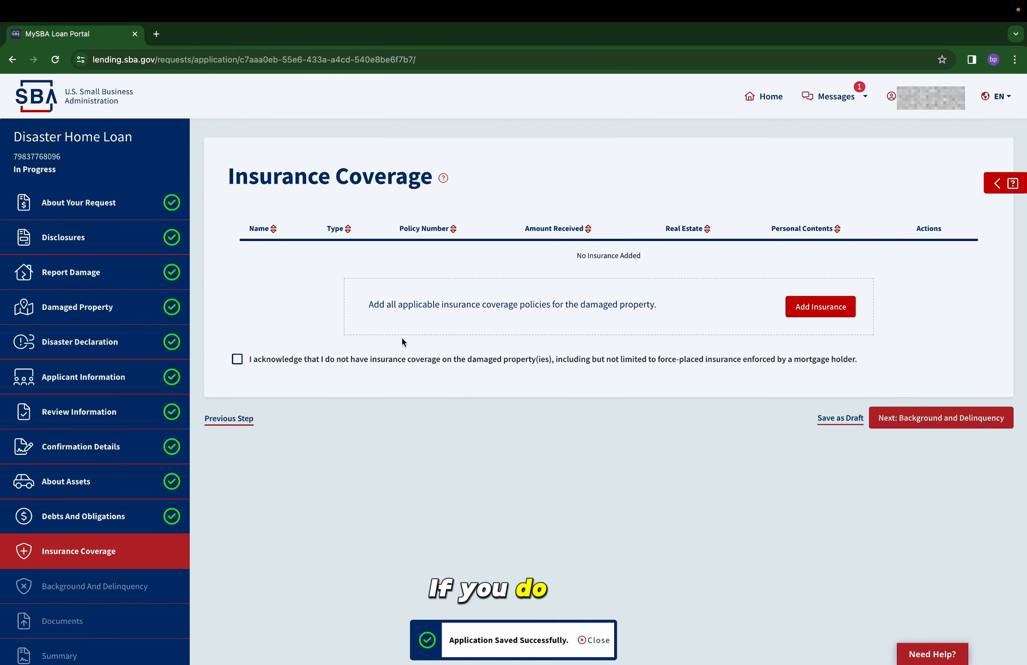
{"action": "left_click", "coordinate": [237, 360]}
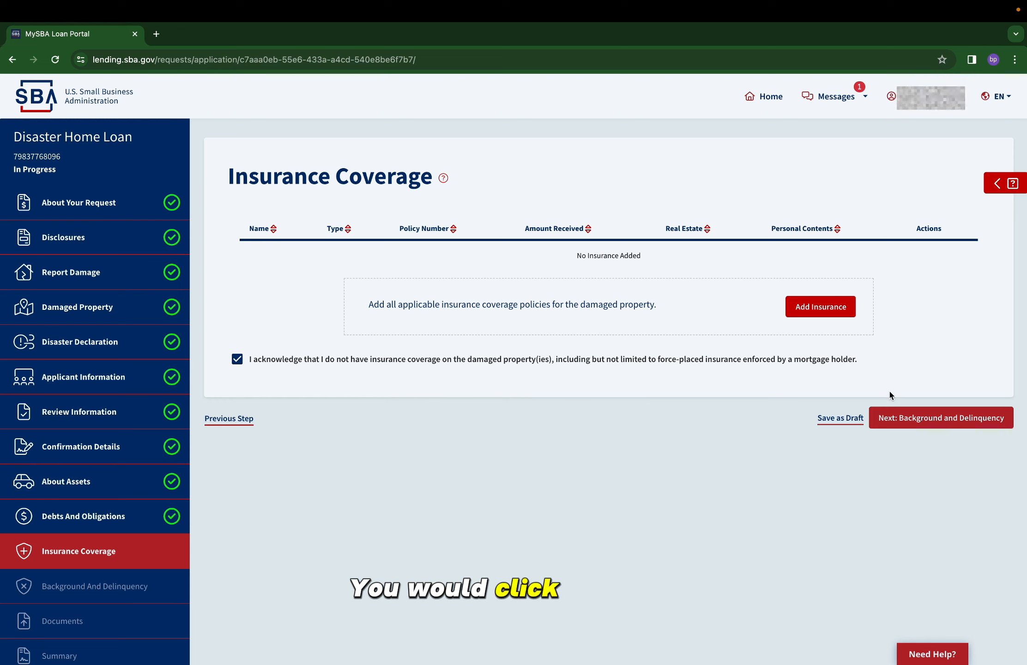
{"action": "left_click", "coordinate": [906, 421]}
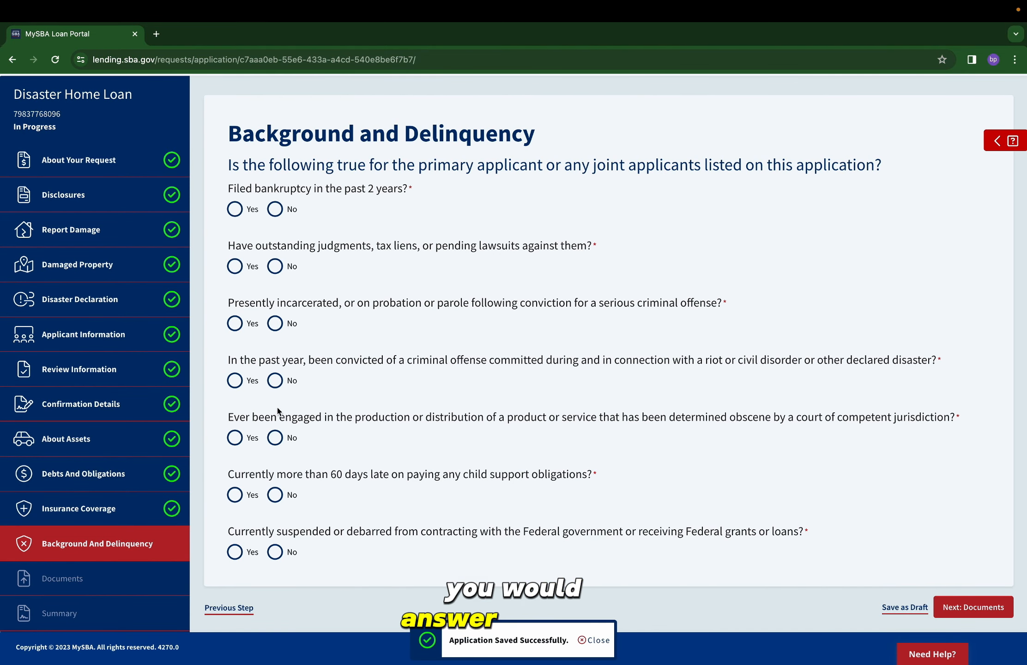
- Answer No to all background and delinquency questions and continue past the documents to the summary without uploading any files
{"action": "left_click", "coordinate": [275, 209]}
{"action": "left_click", "coordinate": [275, 266]}
{"action": "left_click", "coordinate": [275, 323]}
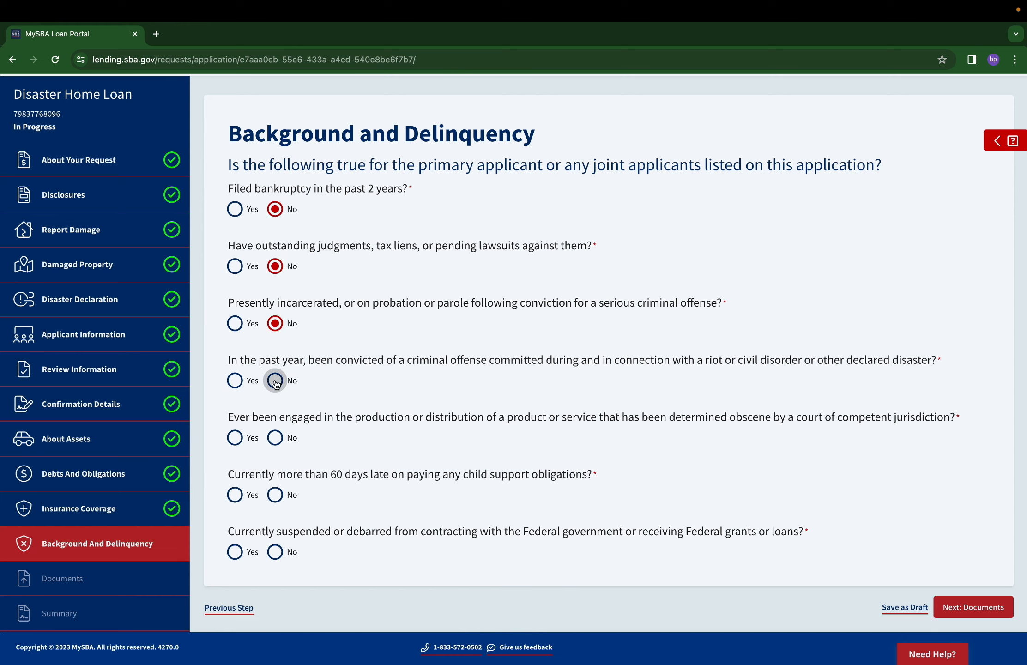
{"action": "left_click", "coordinate": [975, 609]}
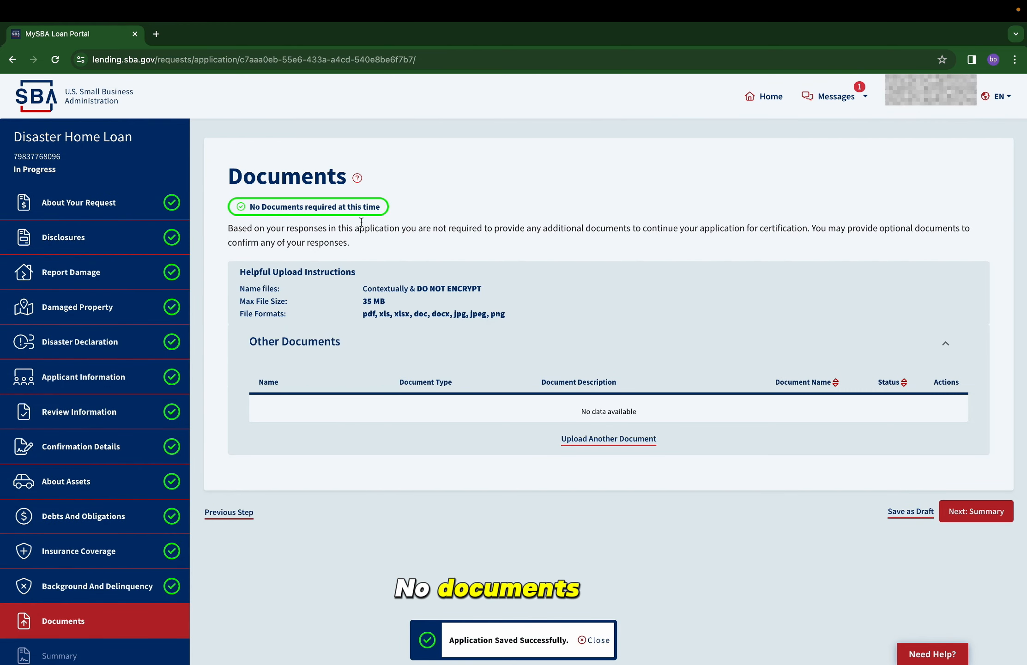
{"action": "scroll", "coordinate": [1000, 471], "scroll_direction": "down", "scroll_amount": 2}
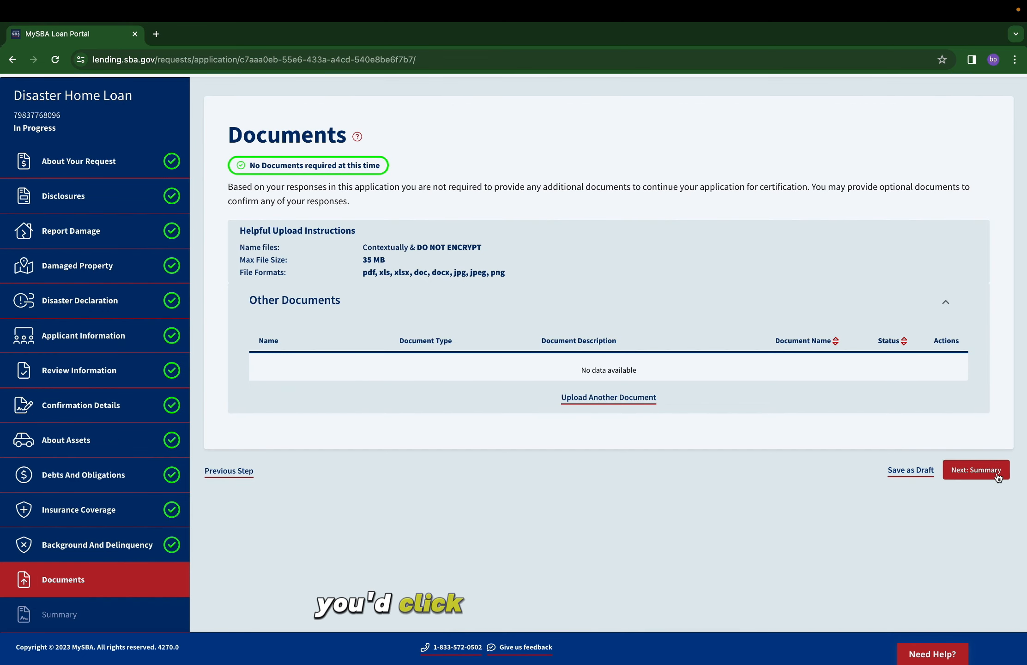
{"action": "left_click", "coordinate": [999, 475]}
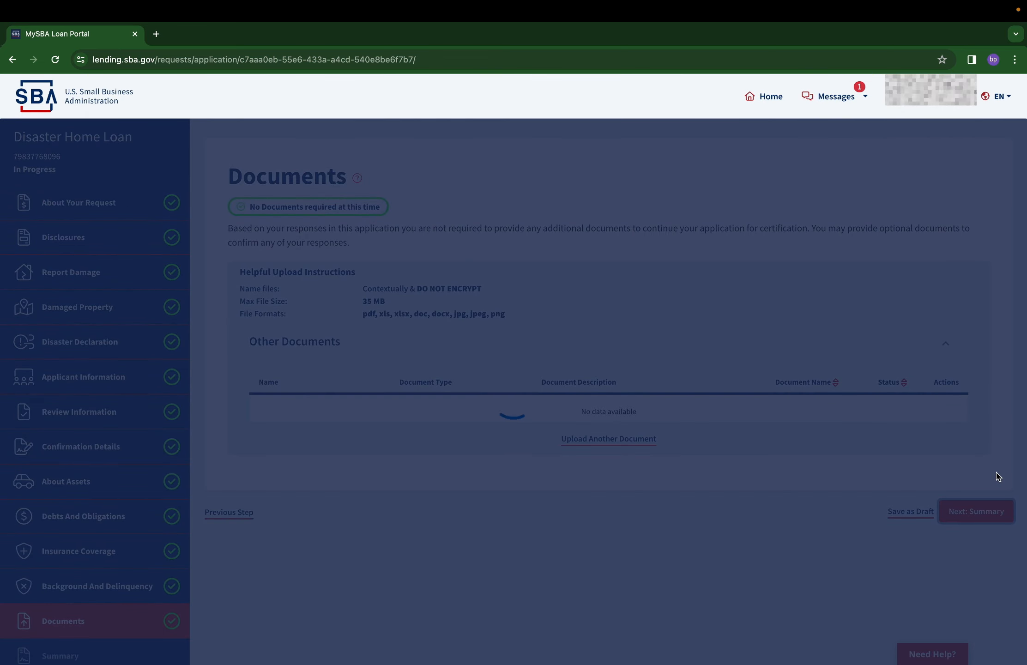
- Attest that the application summary is accurate and submit the application for e-signing
{"action": "scroll", "coordinate": [578, 407], "scroll_direction": "down", "scroll_amount": 2}
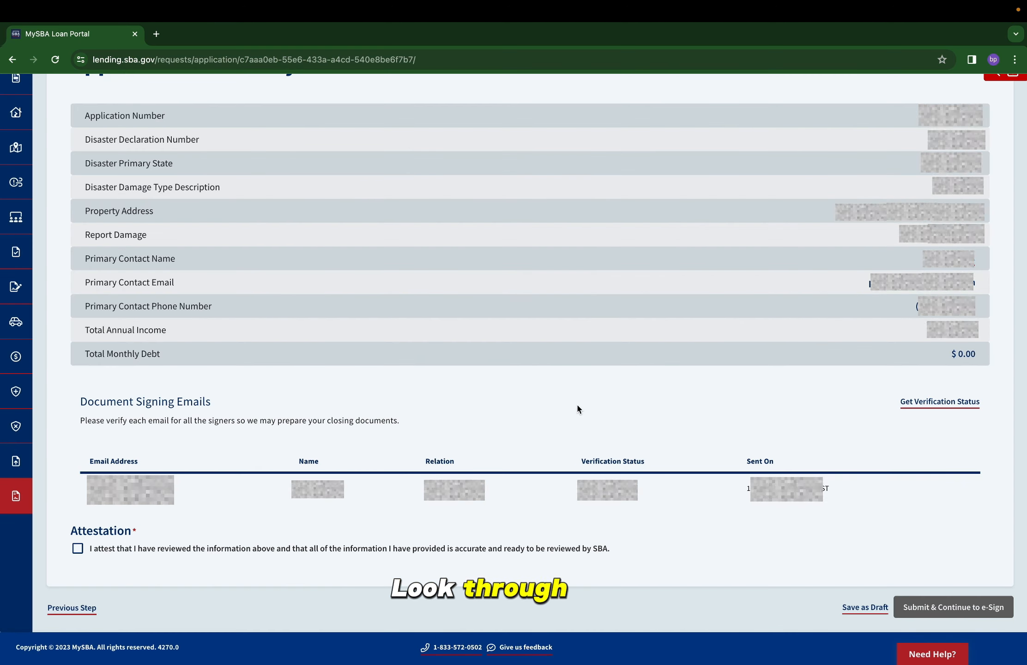
{"action": "left_click", "coordinate": [78, 550]}
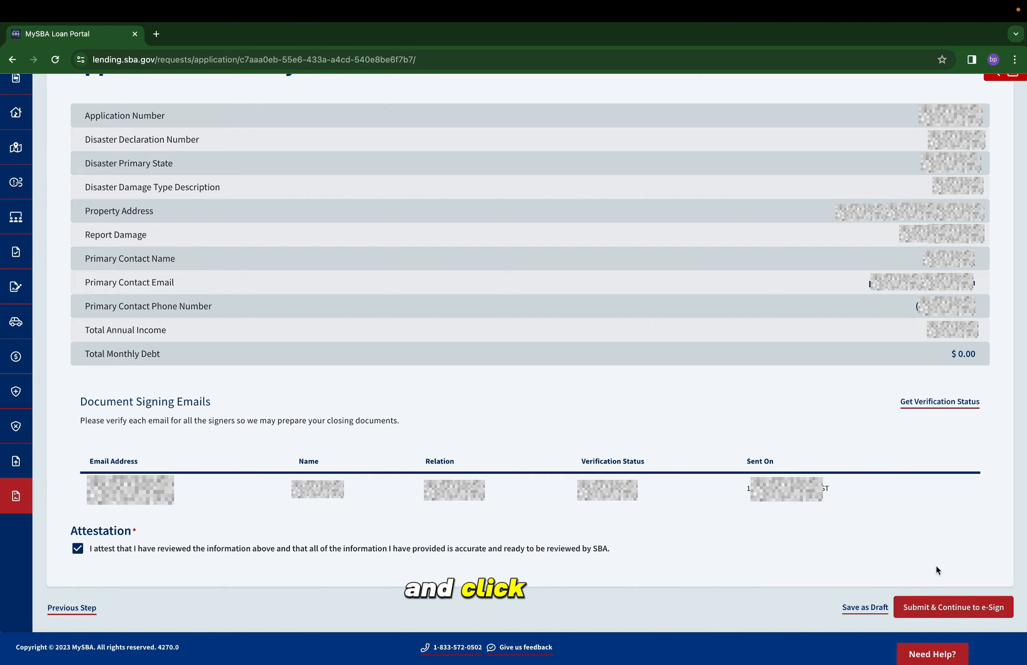
{"action": "left_click", "coordinate": [937, 610]}
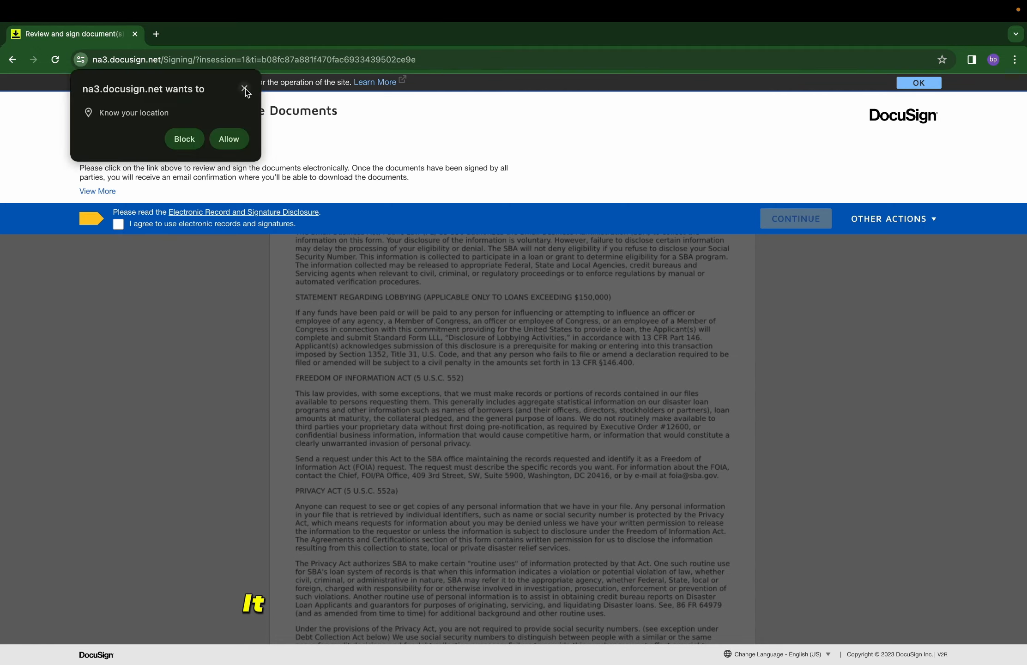
- Agree to use electronic records and signatures in DocuSign and look through the loan application document
{"action": "left_click", "coordinate": [245, 88]}
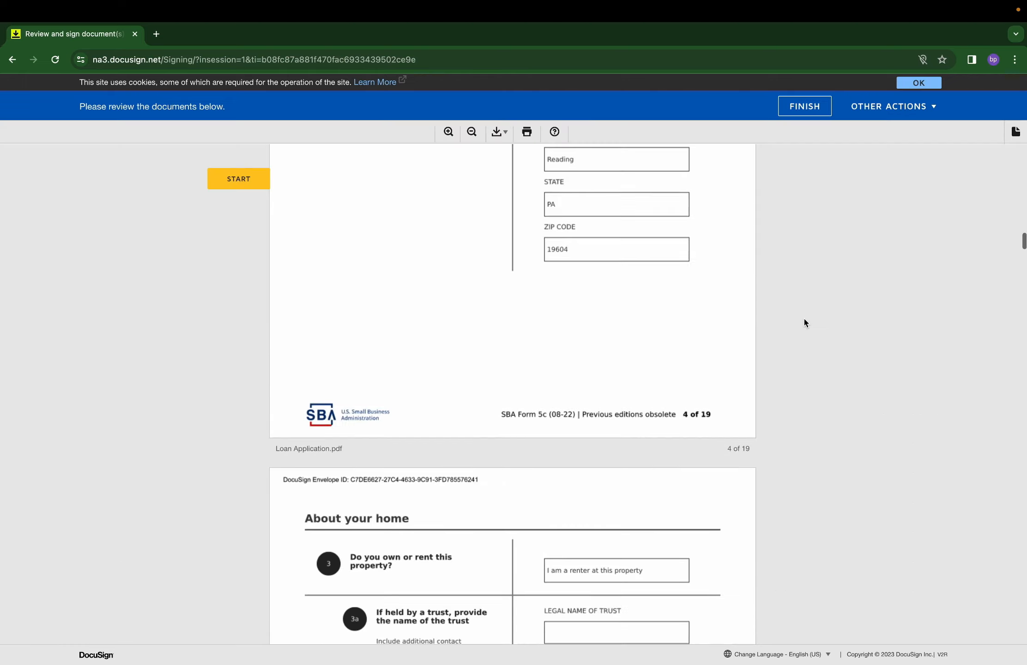
{"action": "scroll", "coordinate": [804, 319], "scroll_direction": "down", "scroll_amount": 15}
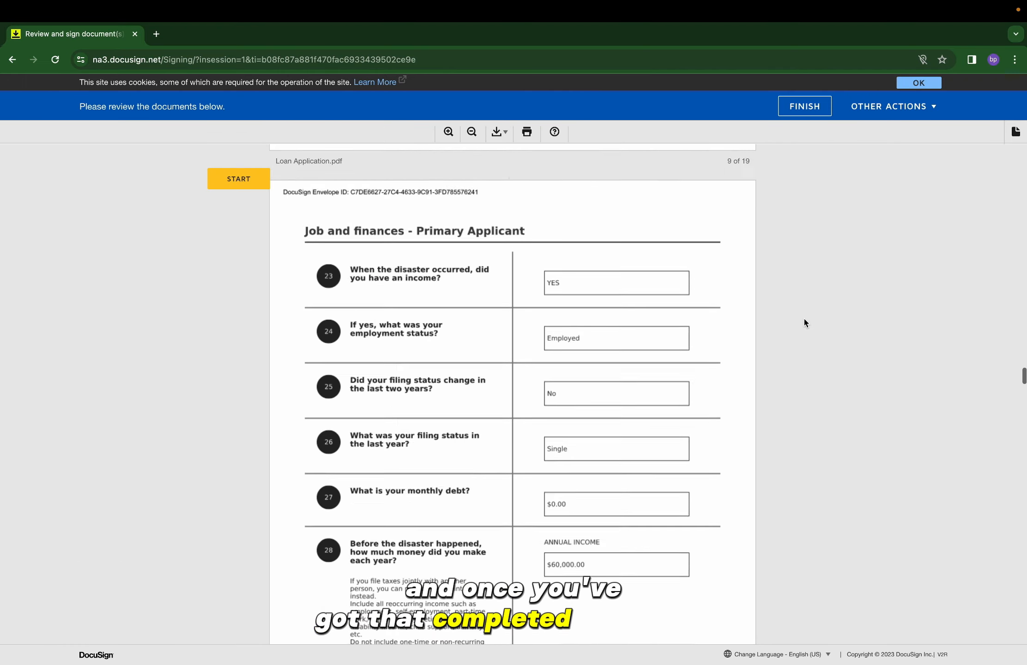